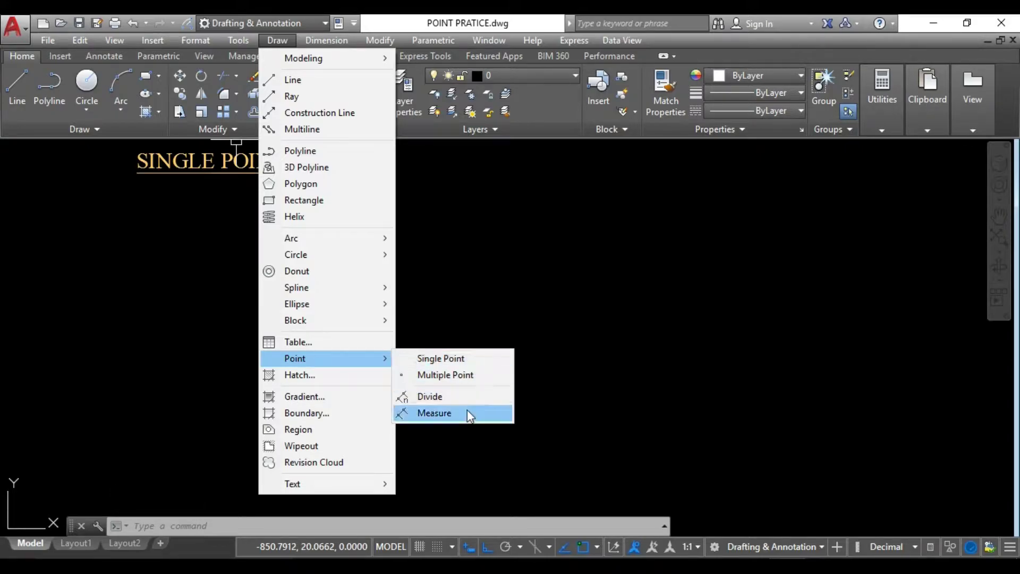
# Place a single point below the SINGLE POINT heading at about (-864, -28) and check it with a crossing selection
pyautogui.click(471, 363)
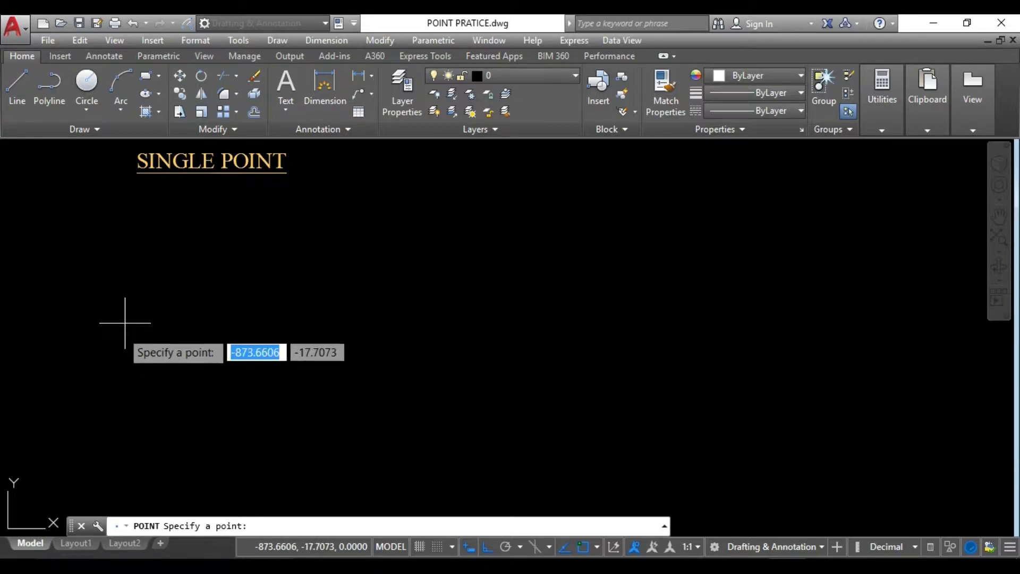
pyautogui.click(169, 381)
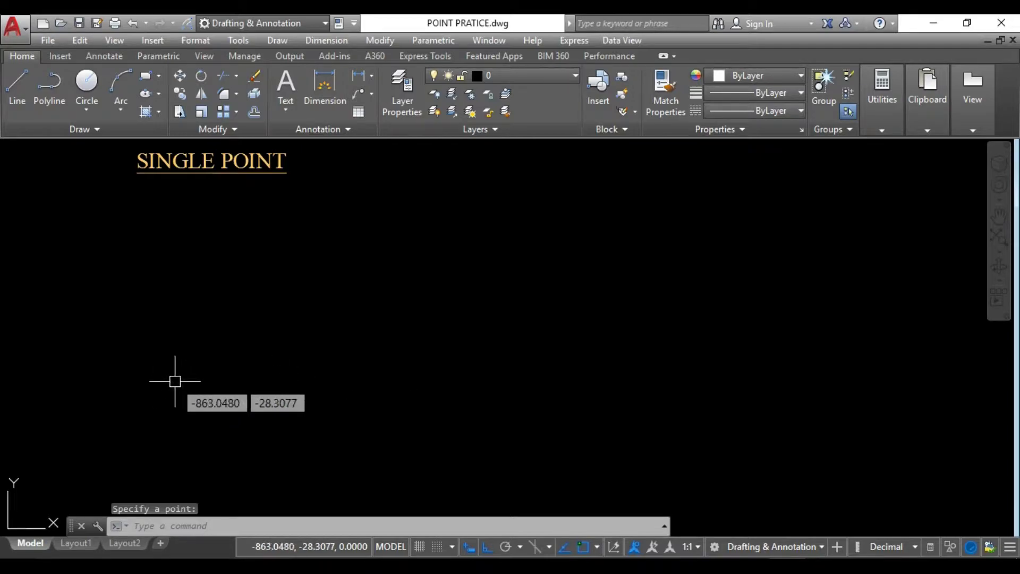
pyautogui.click(215, 360)
pyautogui.click(137, 405)
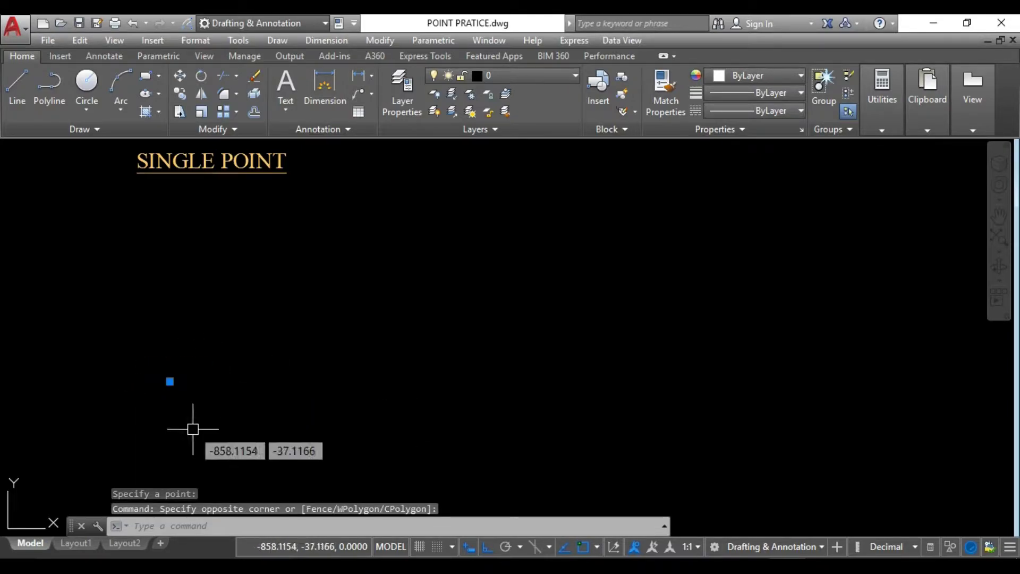
pyautogui.press('Escape')
pyautogui.press('Escape')
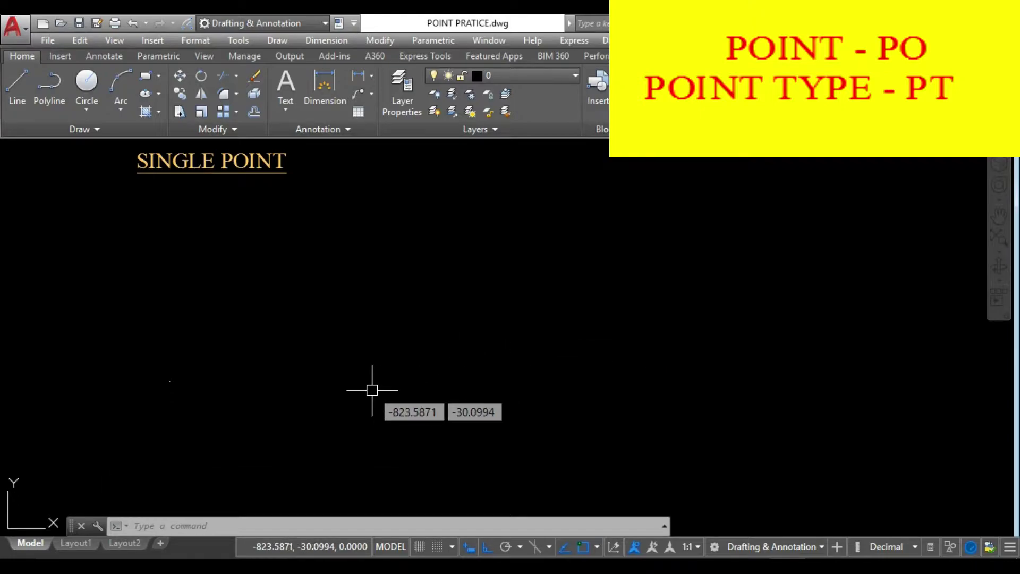
# Place a second point with the POINT command, beside the first one at about (-852, -29)
pyautogui.write('PO')
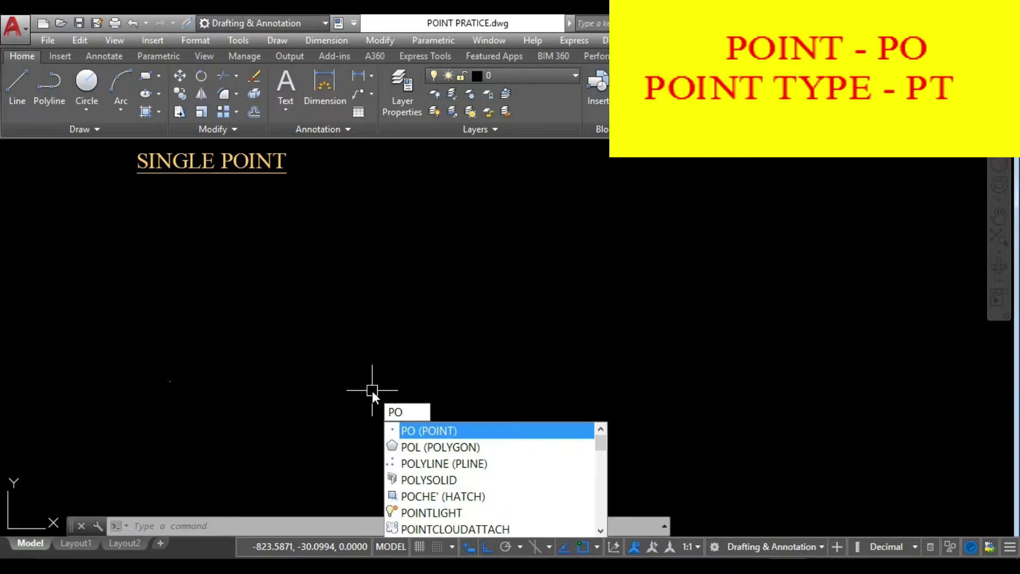
pyautogui.press('Return')
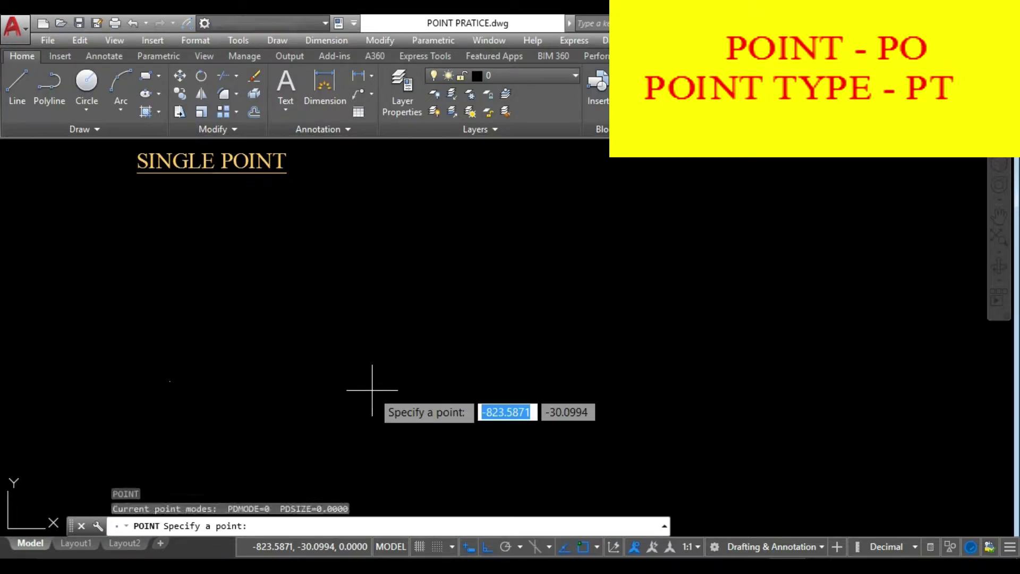
pyautogui.click(229, 384)
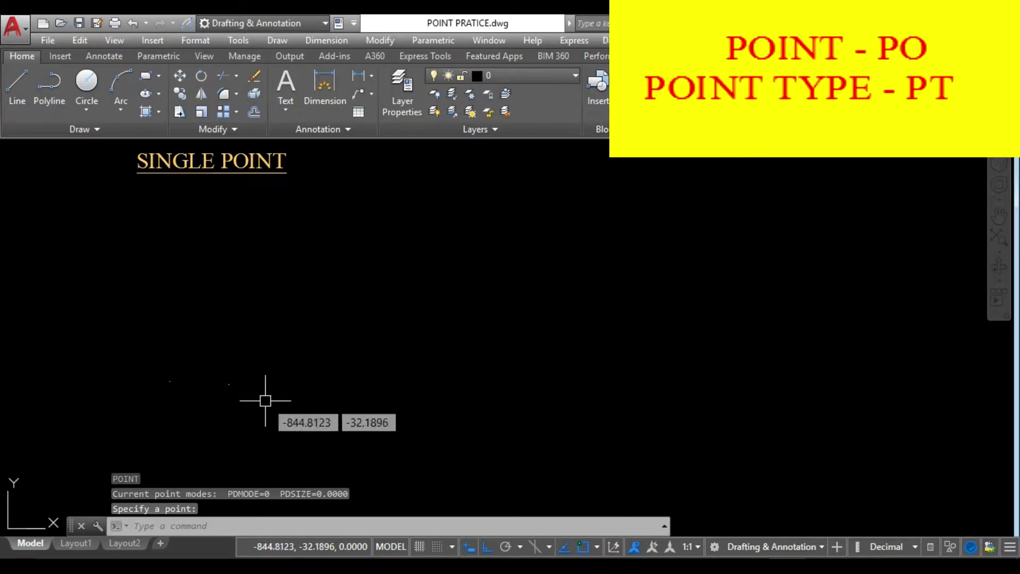
pyautogui.press('Escape')
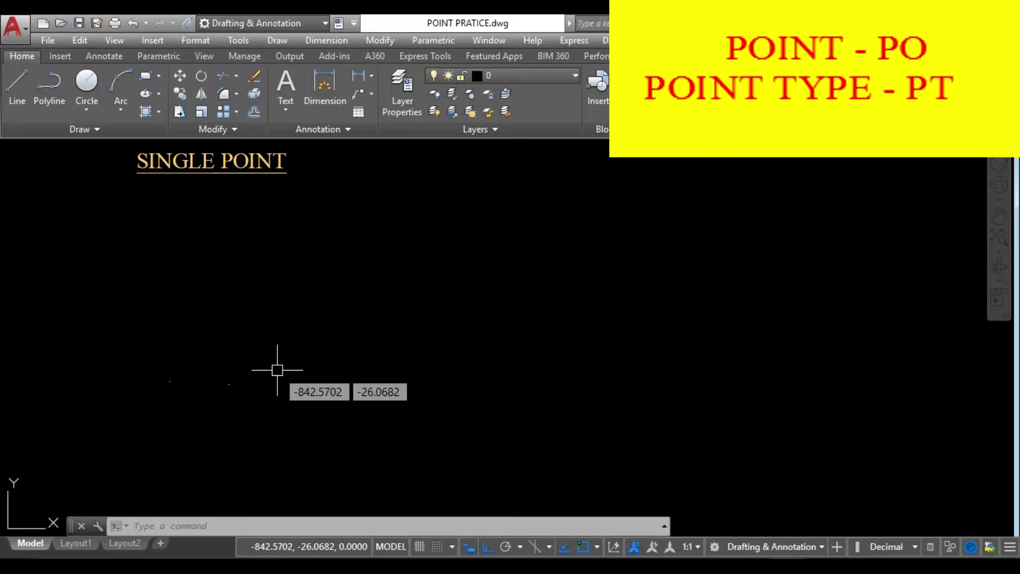
# Set the point style to the circle with an X through it, using the PTYPE command
pyautogui.write('PTYPE')
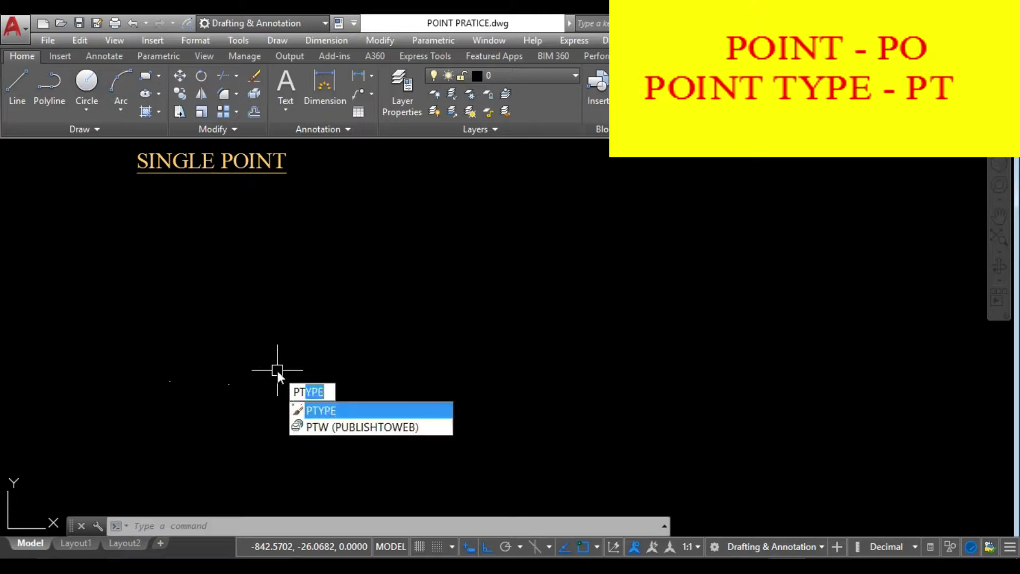
pyautogui.press('Return')
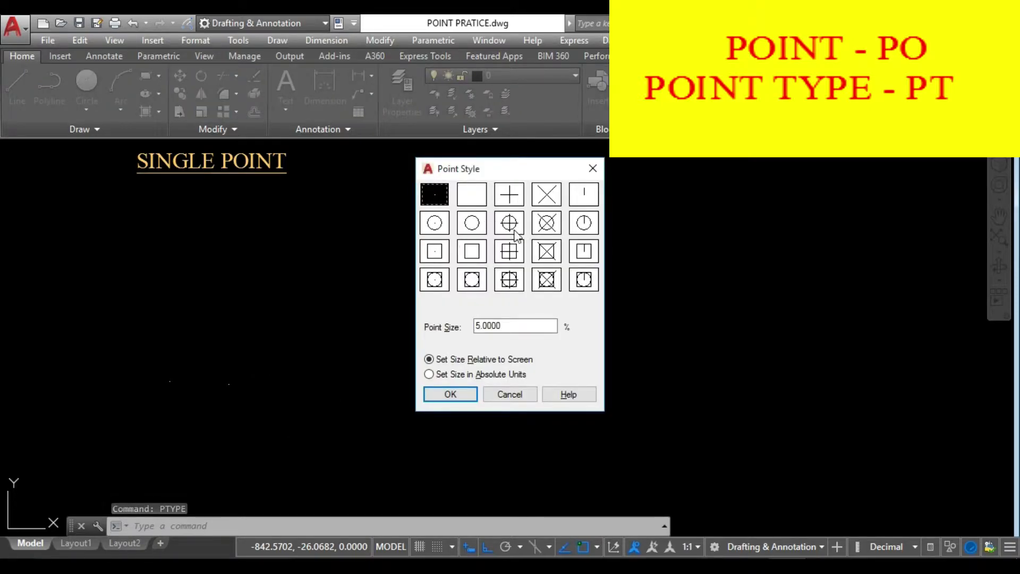
pyautogui.click(551, 225)
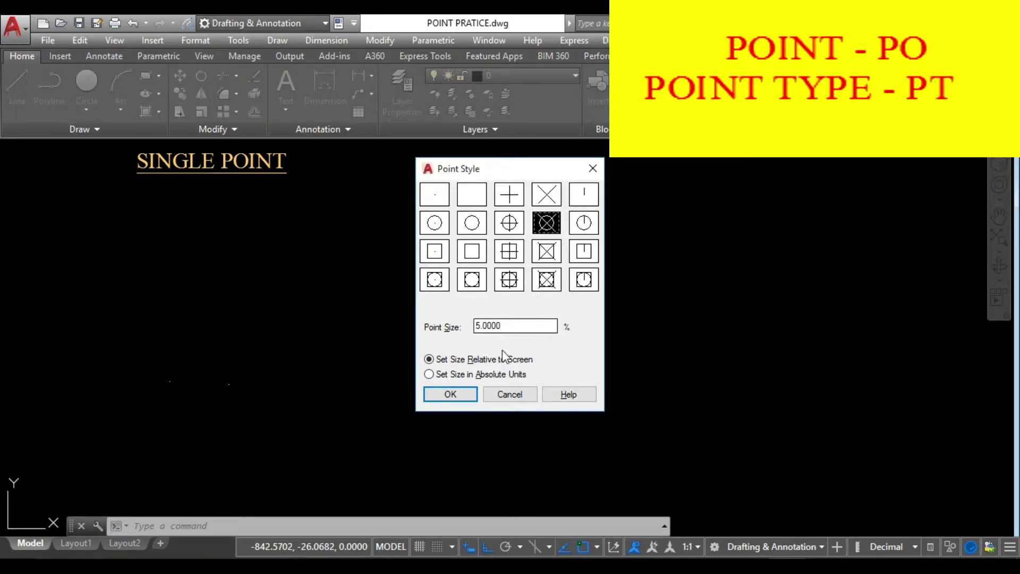
pyautogui.click(450, 395)
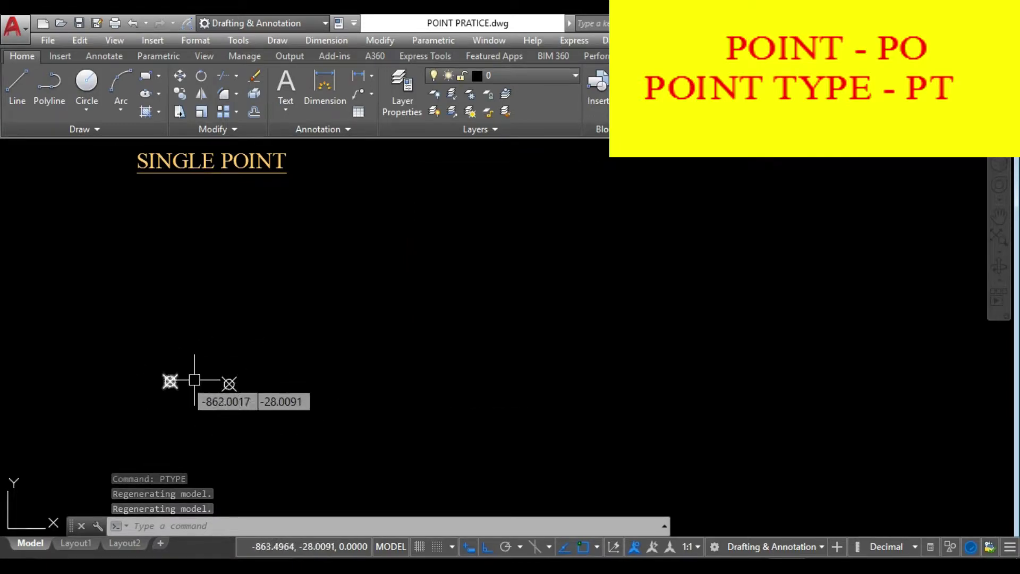
pyautogui.click(287, 323)
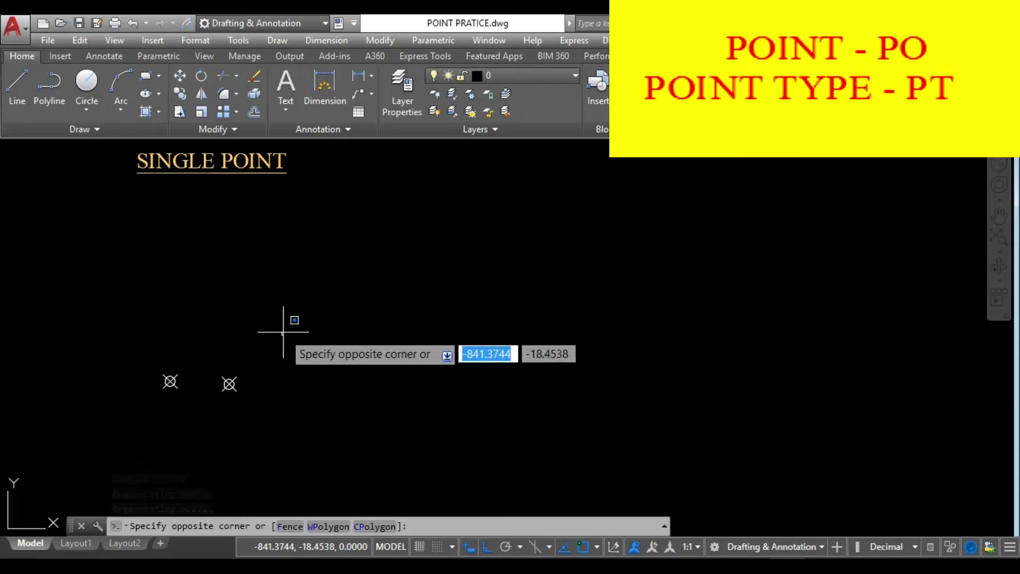
pyautogui.press('Escape')
pyautogui.press('Escape')
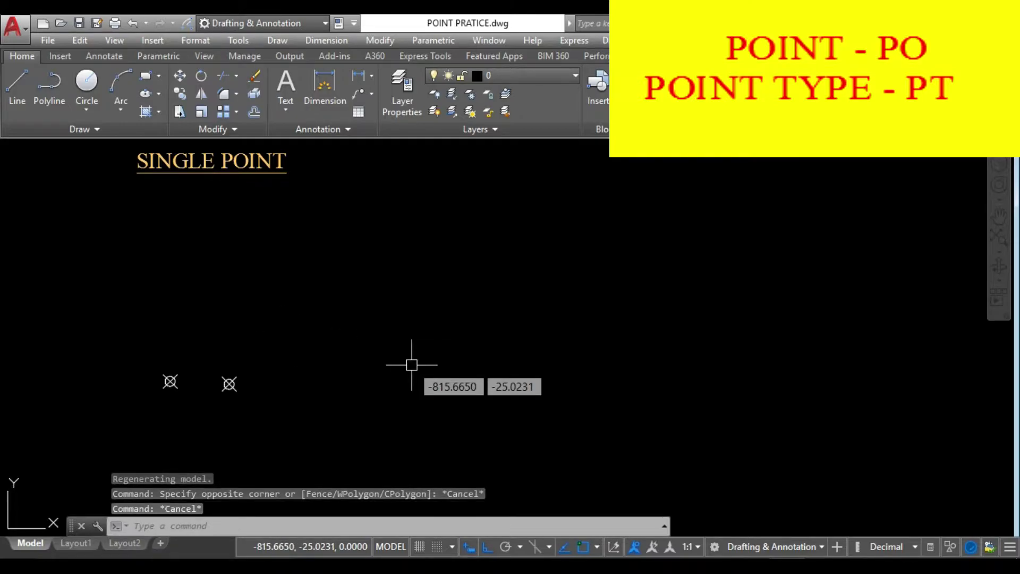
# Try a point size of 10% relative to the screen and undo the change
pyautogui.write('PT')
pyautogui.press('Return')
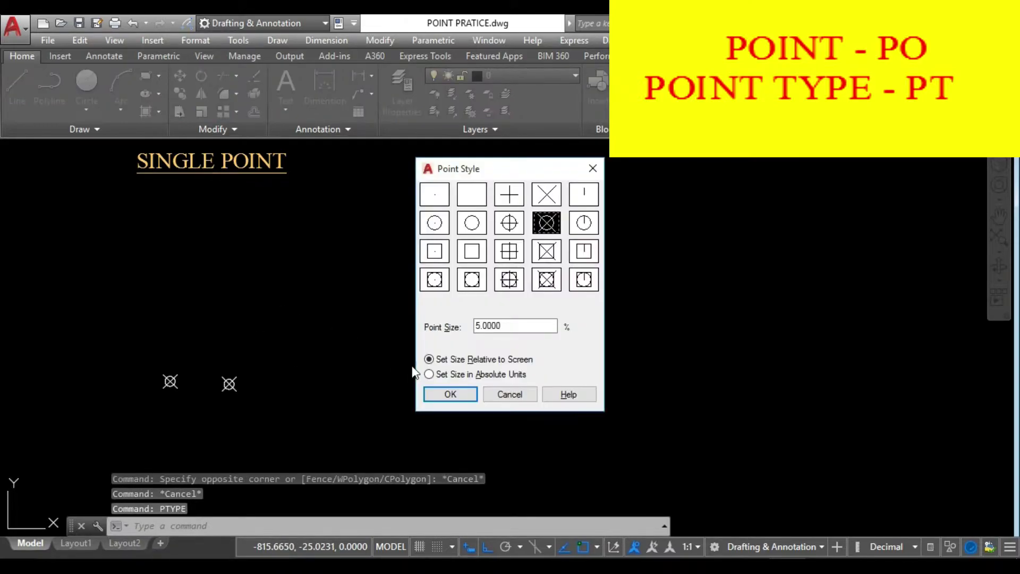
pyautogui.doubleClick(509, 326)
pyautogui.write('10')
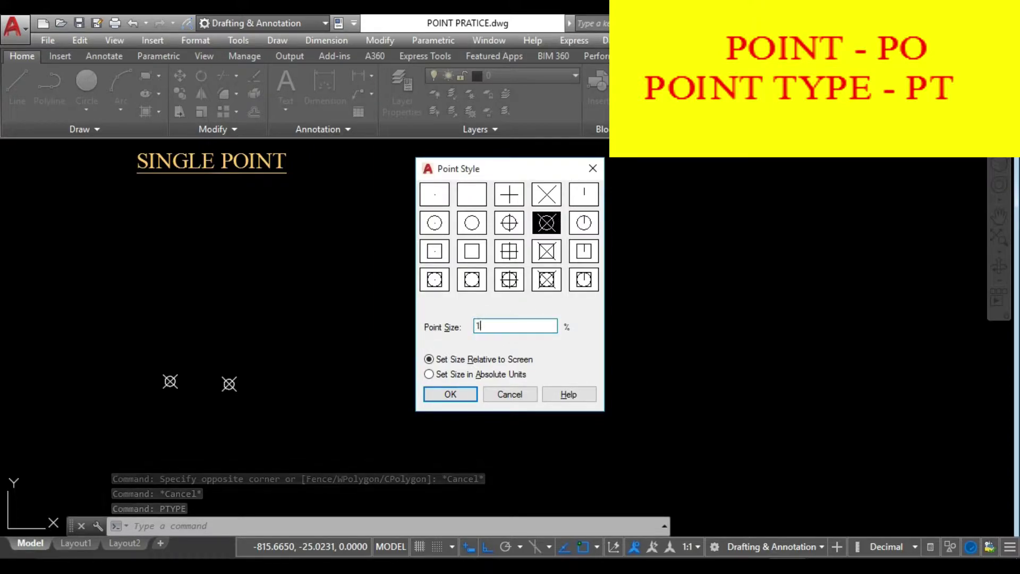
pyautogui.click(448, 395)
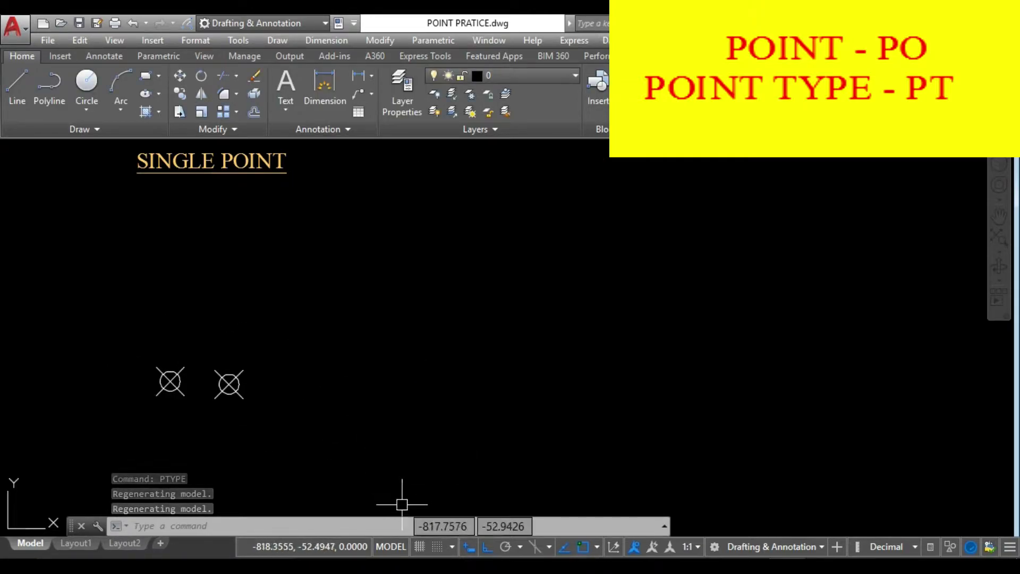
pyautogui.hotkey('ctrl', 'z')
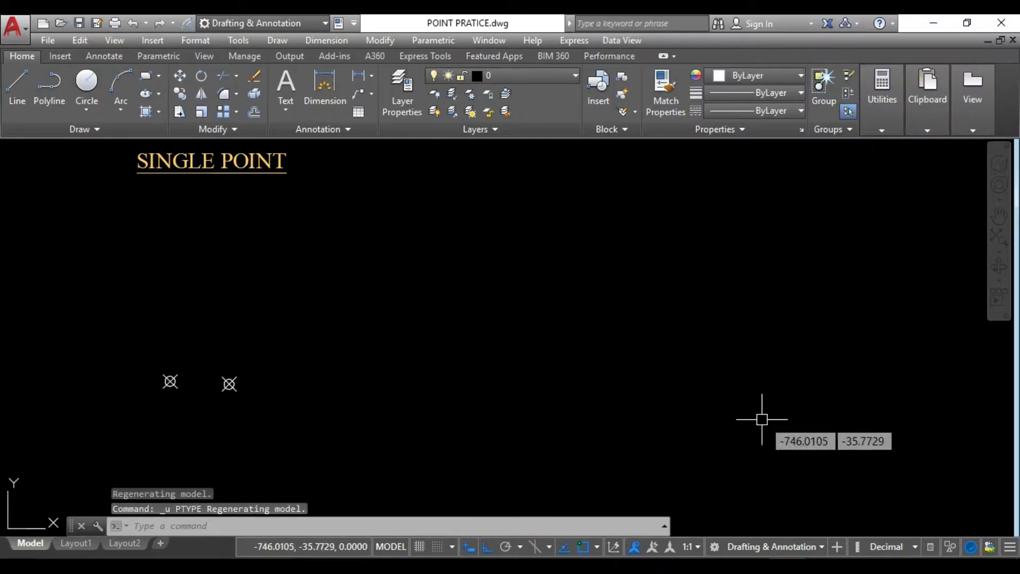
# Place six points with Multiple Point below the MULTIPLE POINT heading, in stacked rows of three, two and one
pyautogui.moveTo(883, 416)
pyautogui.mouseDown(button='middle')
pyautogui.moveTo(398, 428)
pyautogui.moveTo(38, 414)
pyautogui.mouseUp(button='middle')
pyautogui.moveTo(483, 387); pyautogui.dragTo(414, 388, button='middle')
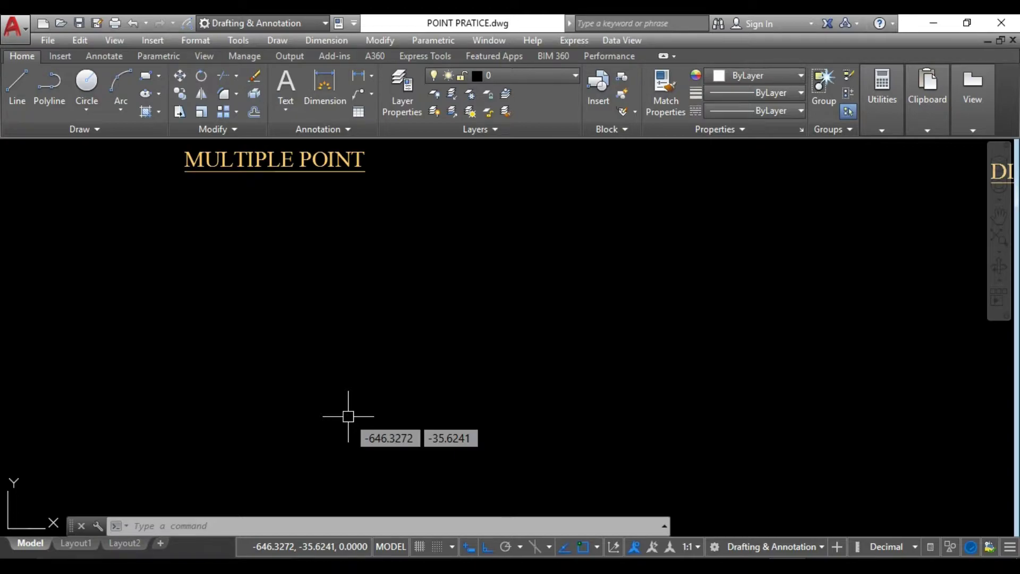
pyautogui.press('Escape')
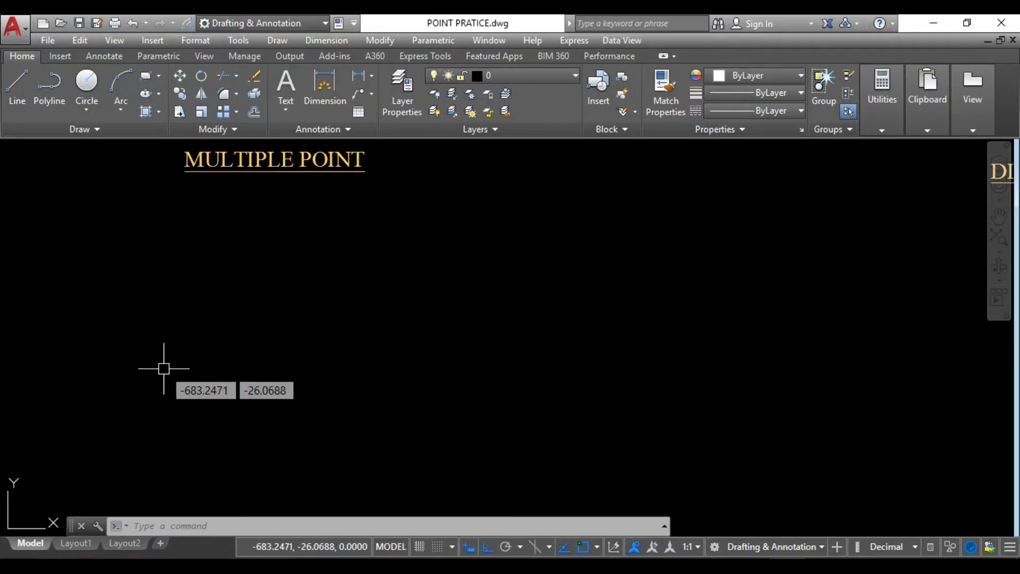
pyautogui.click(276, 41)
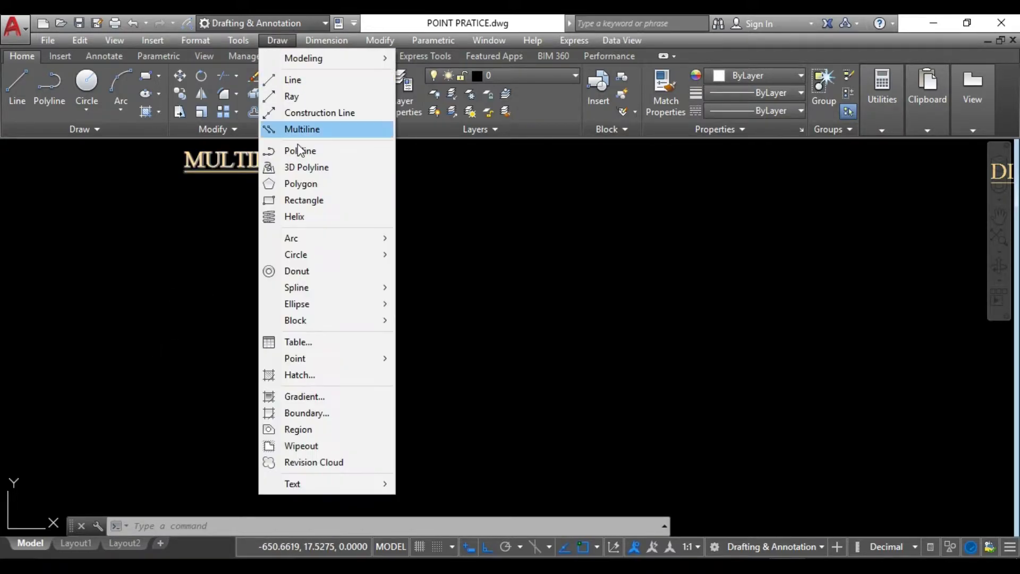
pyautogui.moveTo(311, 356)
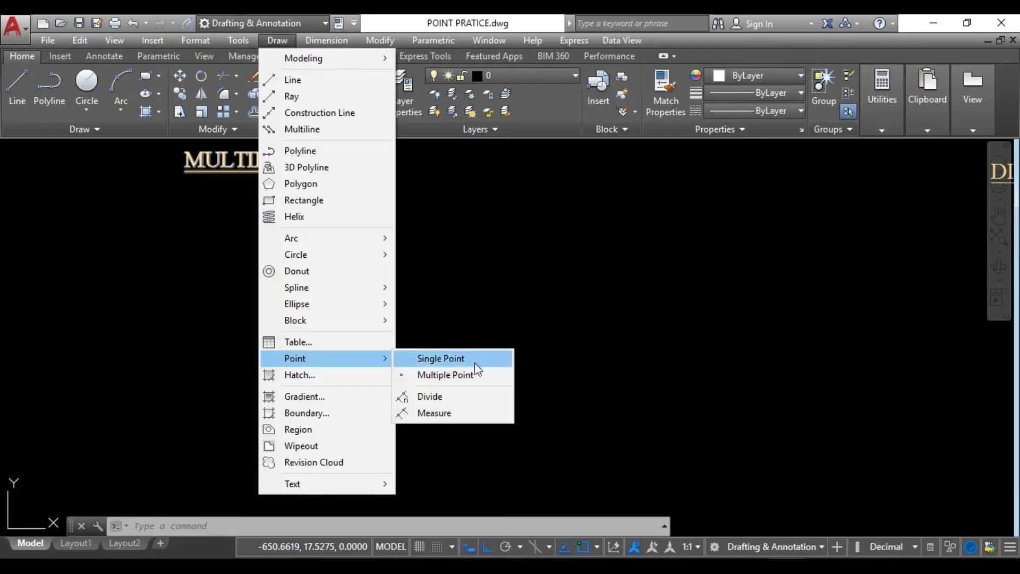
pyautogui.click(451, 375)
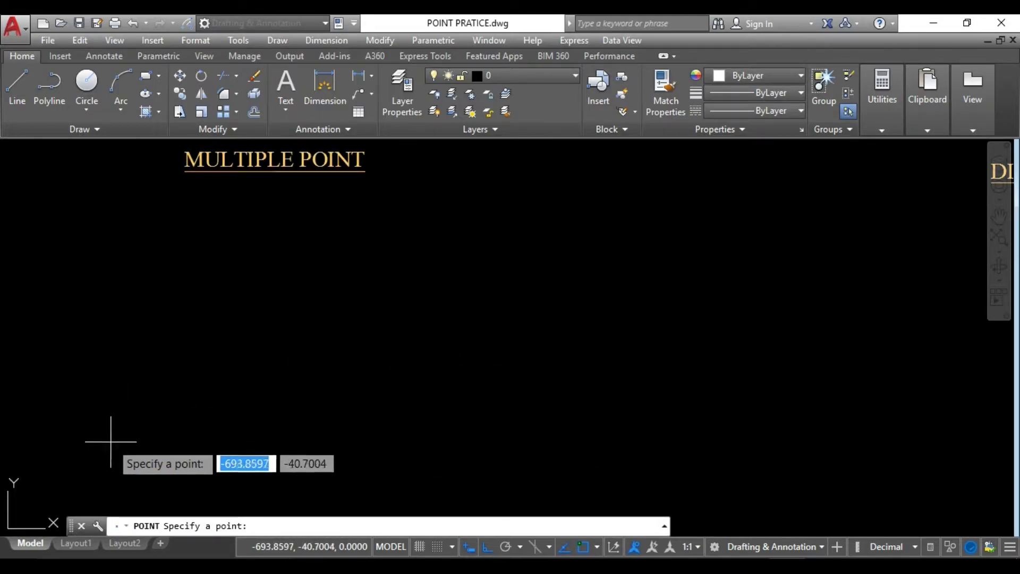
pyautogui.click(145, 425)
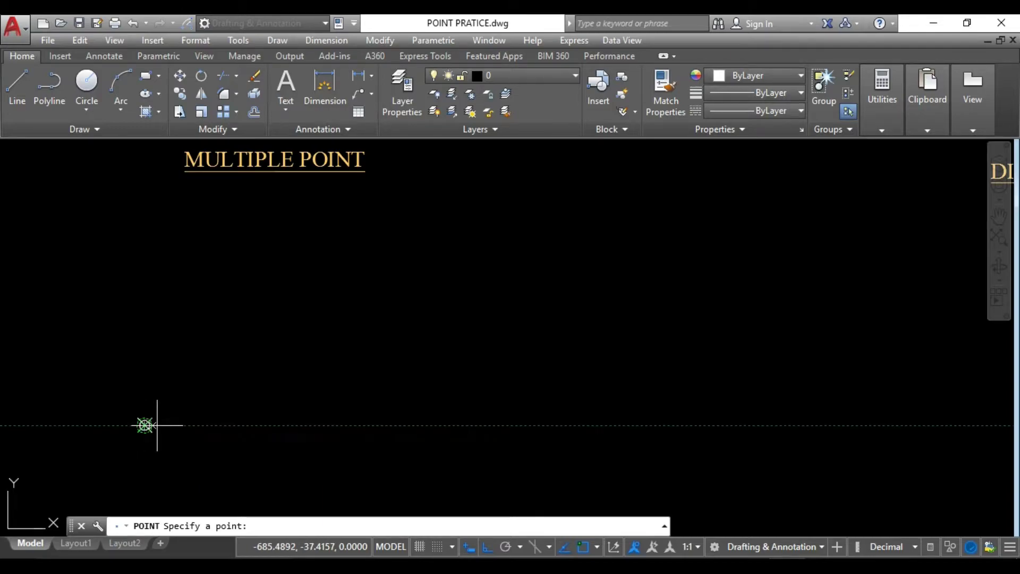
pyautogui.click(218, 425)
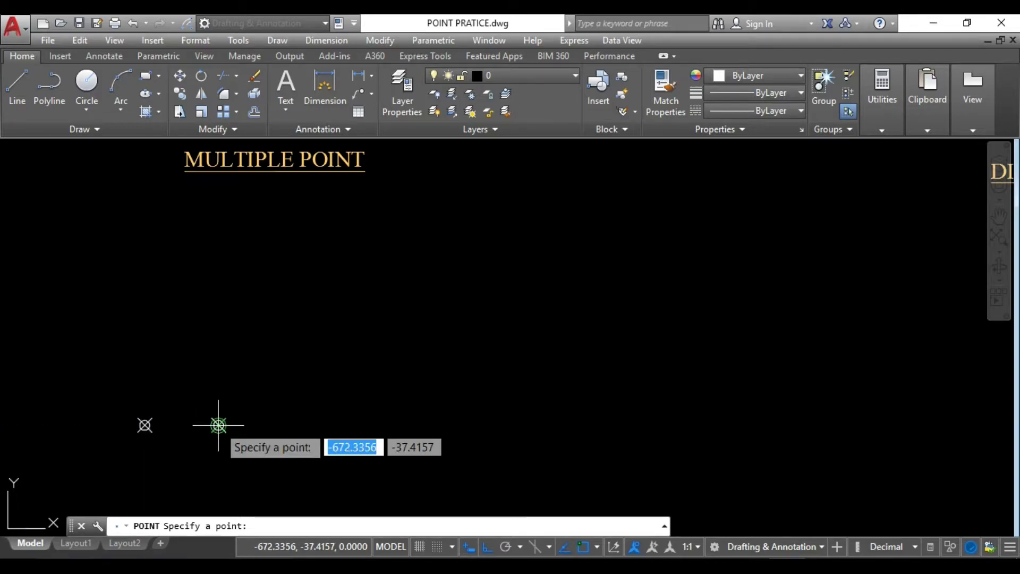
pyautogui.click(287, 425)
pyautogui.click(264, 386)
pyautogui.click(179, 386)
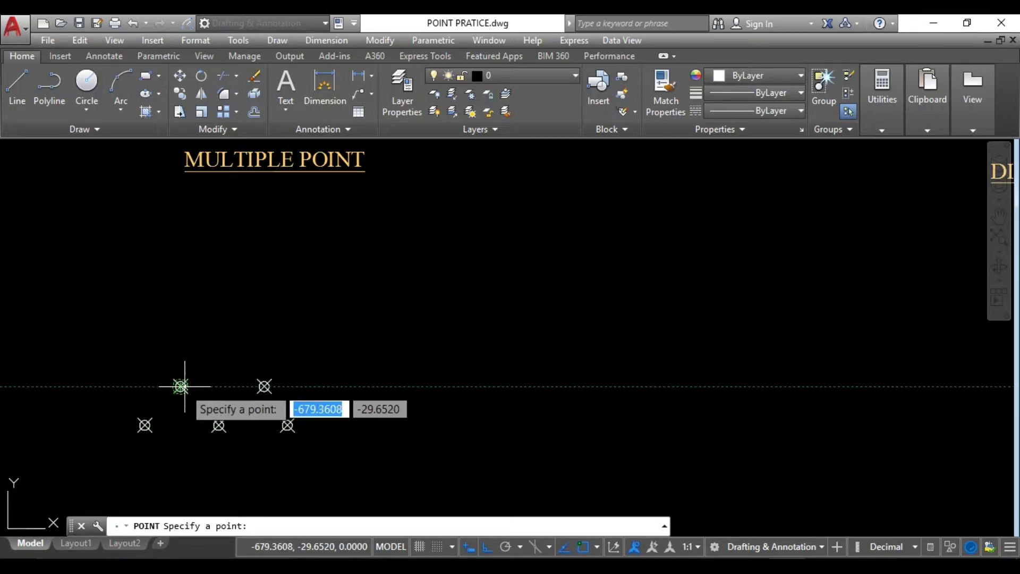
pyautogui.click(214, 360)
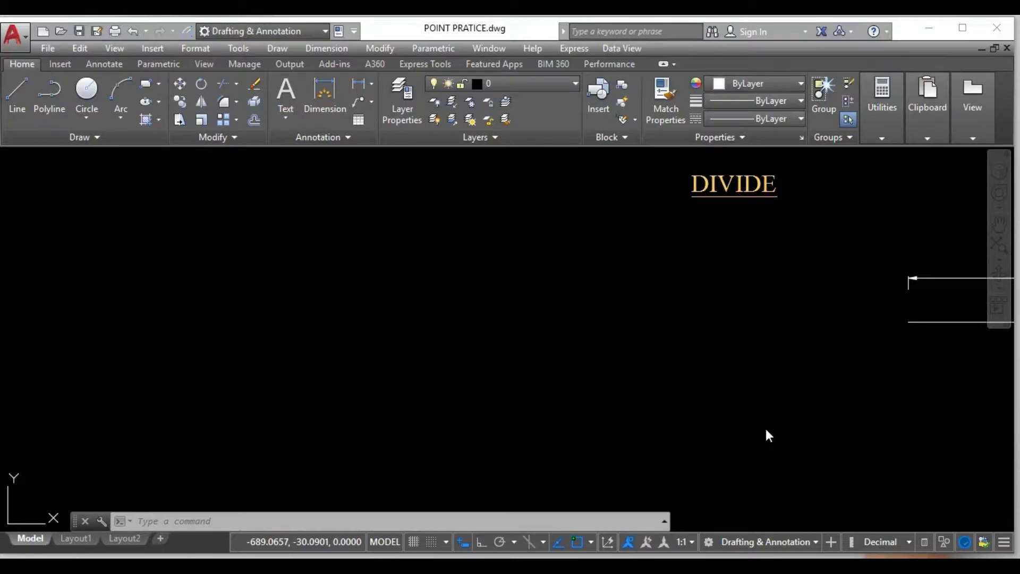
# Divide the 60-unit line under the DIVIDE heading into 5 equal segments with the DIVIDE command
pyautogui.moveTo(824, 401)
pyautogui.mouseDown(button='middle')
pyautogui.moveTo(467, 413)
pyautogui.moveTo(251, 383)
pyautogui.mouseUp(button='middle')
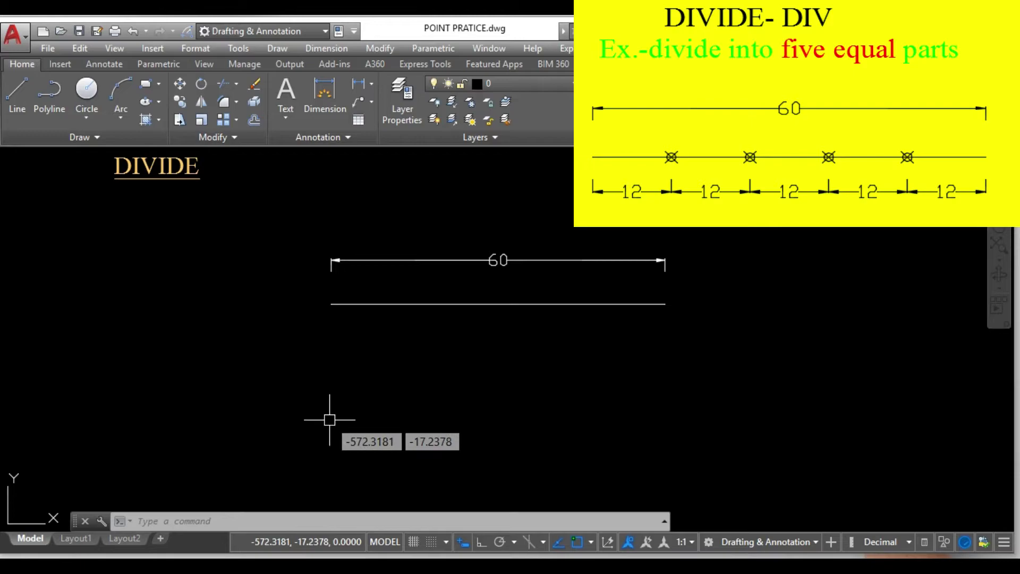
pyautogui.moveTo(429, 388); pyautogui.dragTo(392, 392, button='middle')
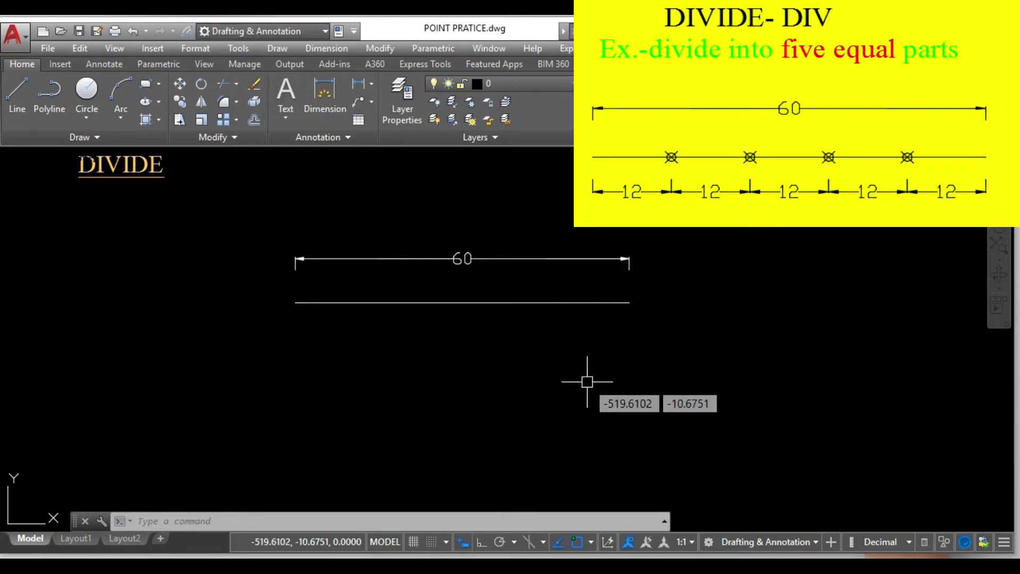
pyautogui.moveTo(359, 345); pyautogui.dragTo(329, 344, button='middle')
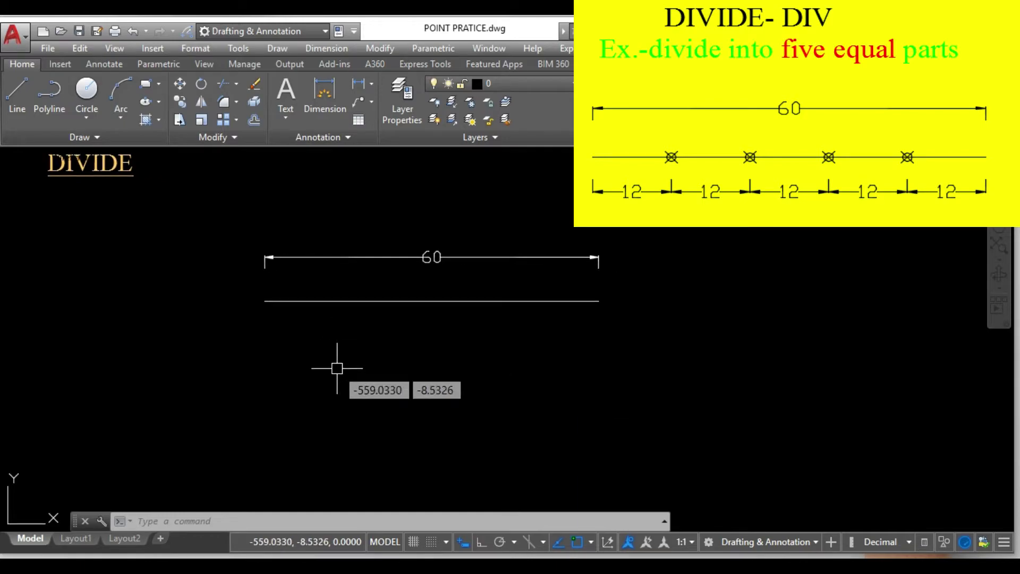
pyautogui.write('iv')
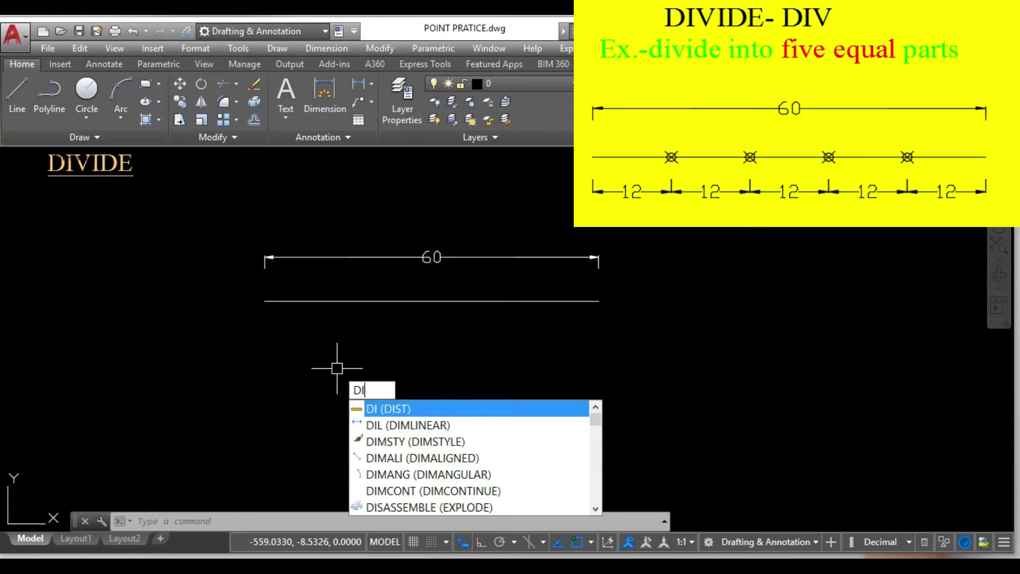
pyautogui.press('Return')
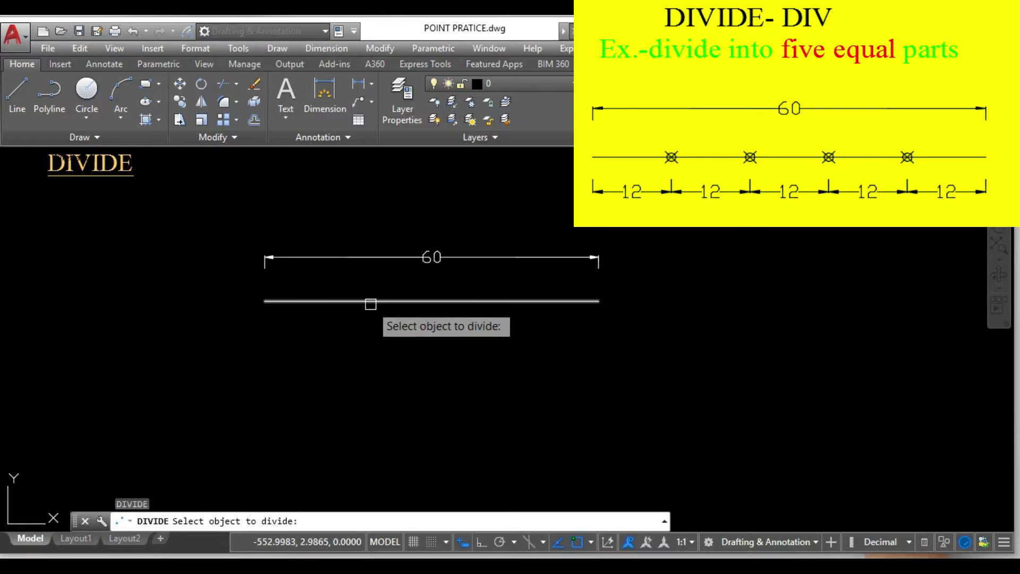
pyautogui.click(362, 301)
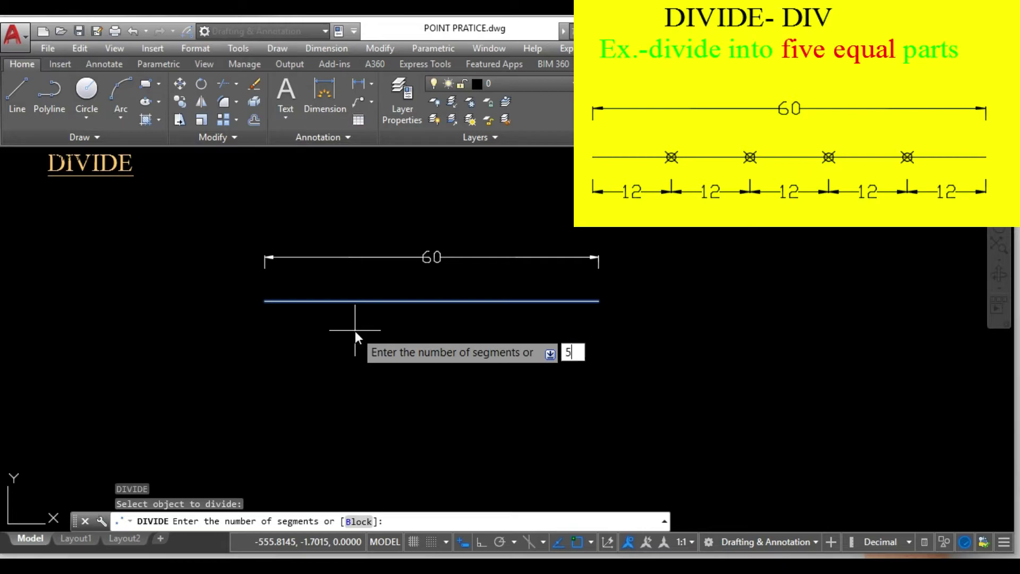
pyautogui.press('Return')
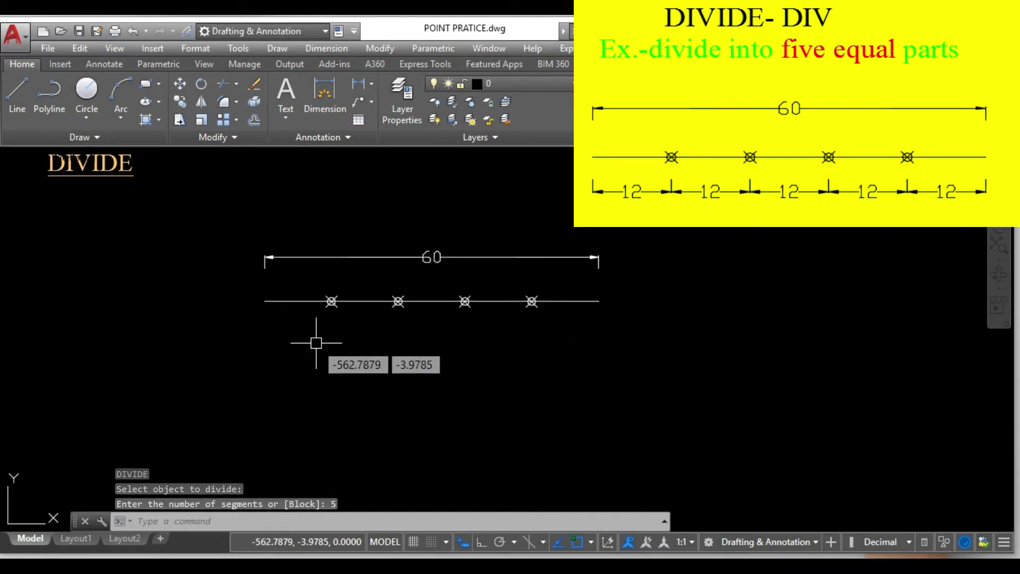
pyautogui.press('Escape')
# Add a linear dimension below the divided line, from its left end to the first division point
pyautogui.write('D')
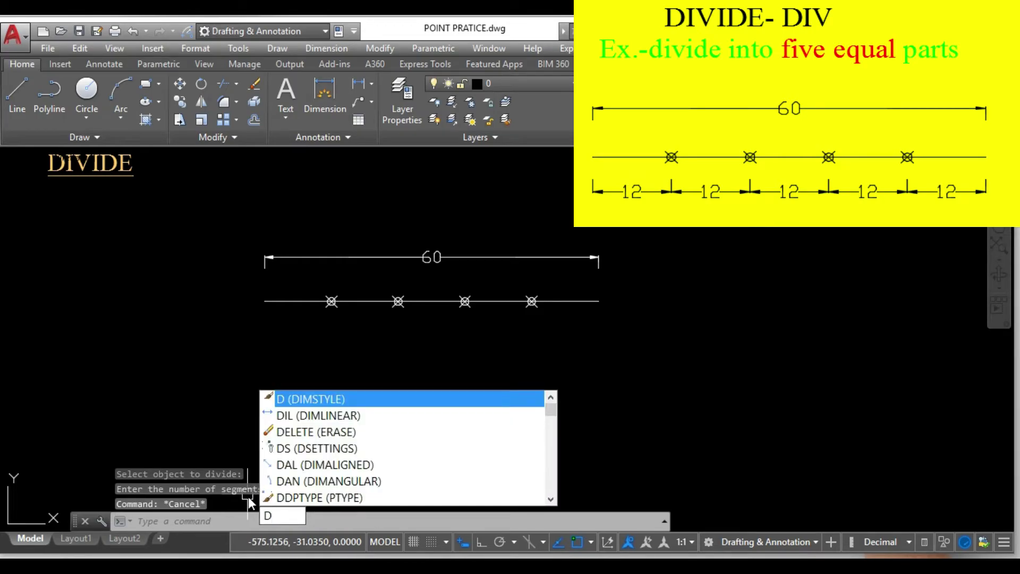
pyautogui.write('IMLI')
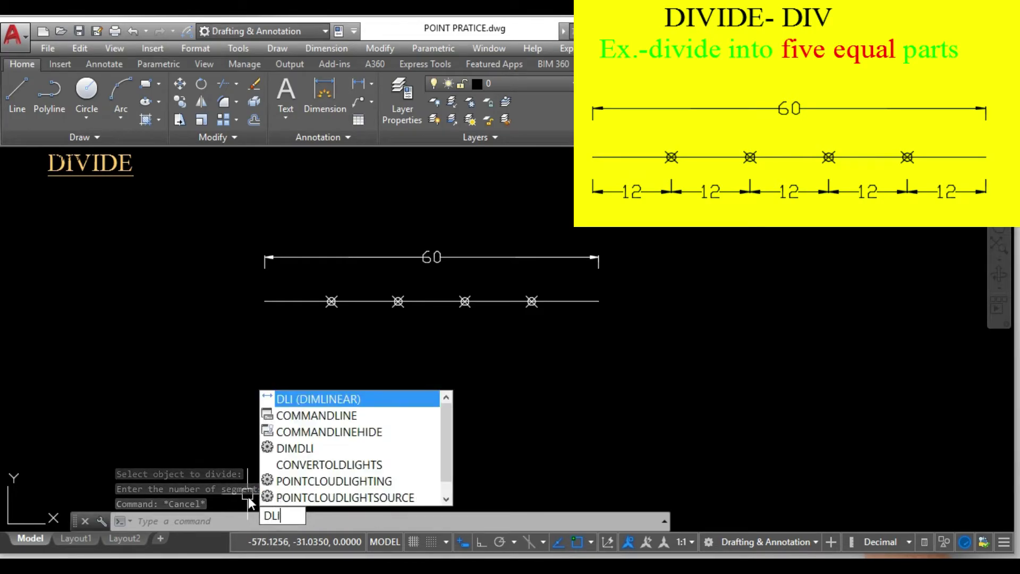
pyautogui.press('Return')
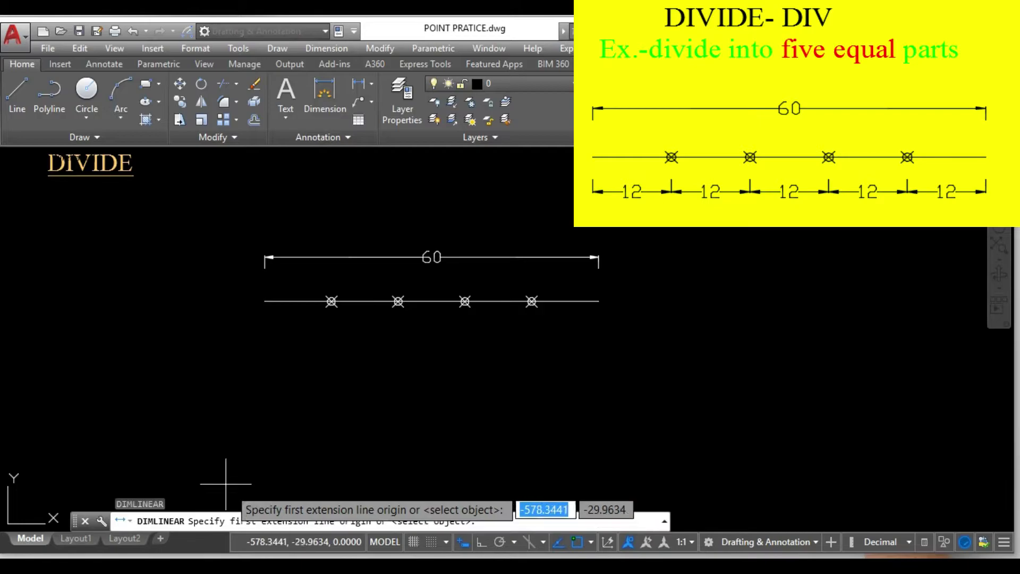
pyautogui.click(265, 301)
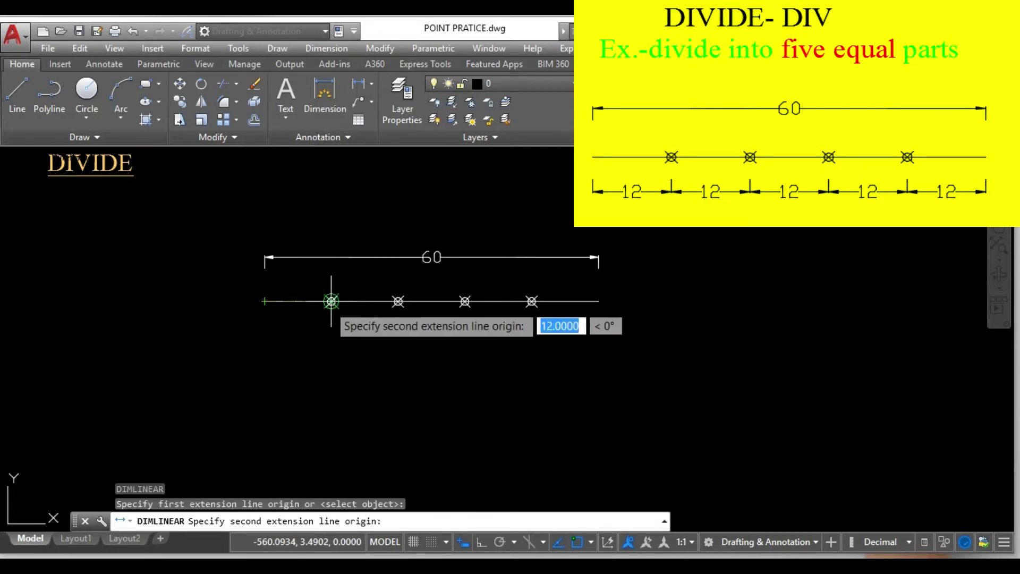
pyautogui.click(331, 301)
pyautogui.click(331, 331)
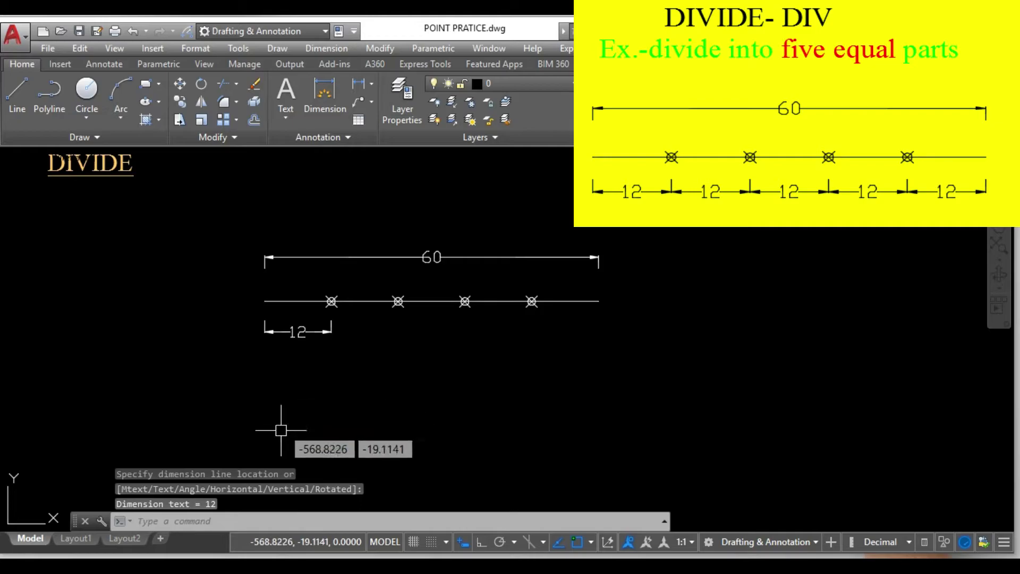
# Continue the dimension chain through the remaining division points to the right end of the divided line with DIMCONTINUE
pyautogui.write('dco')
pyautogui.press('Return')
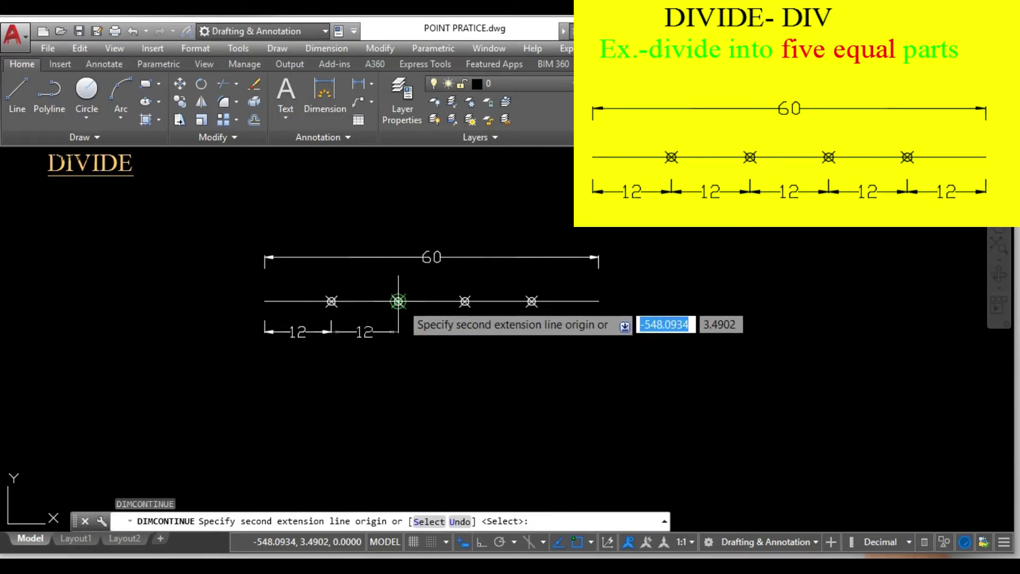
pyautogui.click(397, 301)
pyautogui.click(465, 301)
pyautogui.click(531, 301)
pyautogui.click(598, 301)
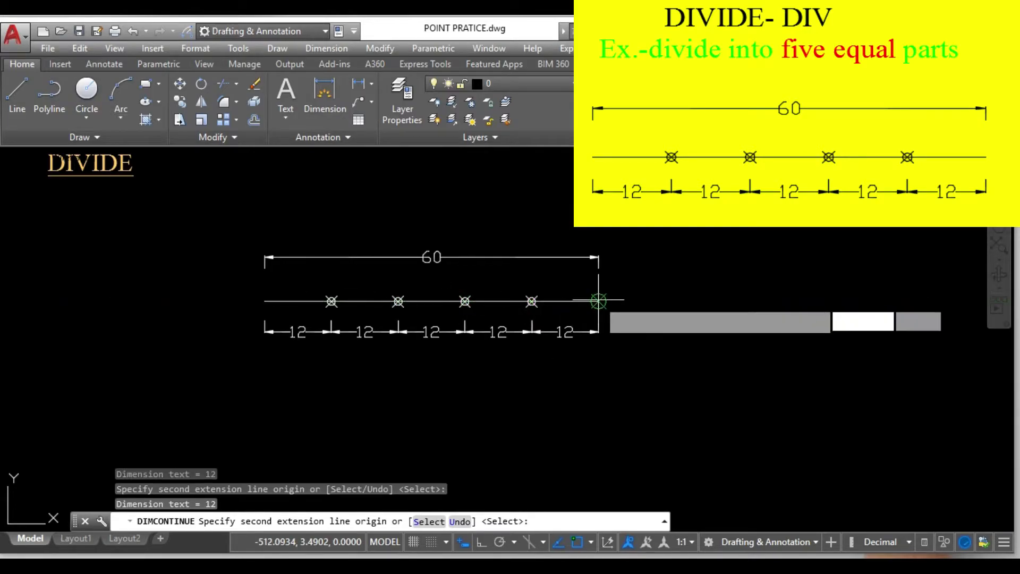
pyautogui.press('Escape')
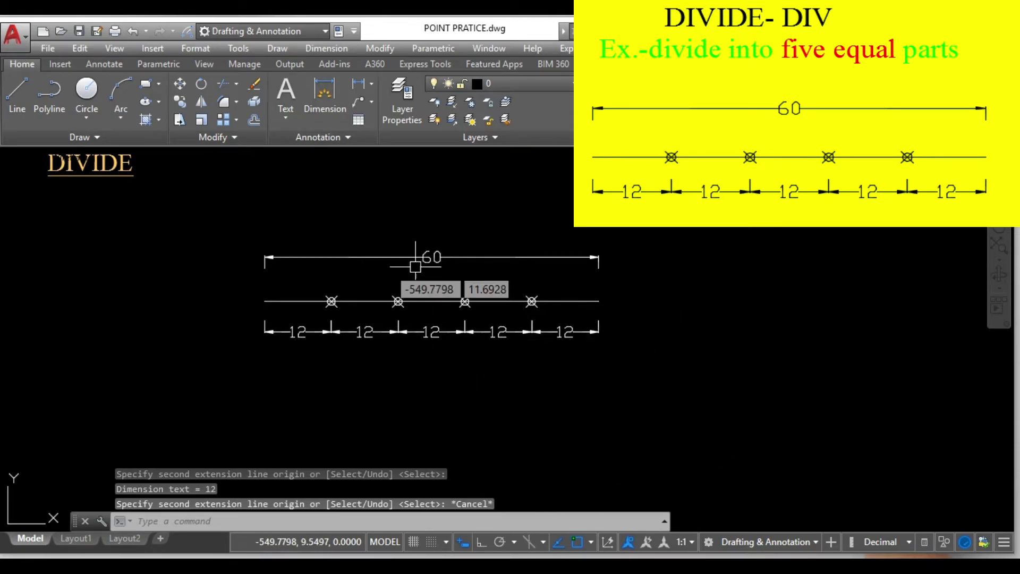
# Place points at 9-unit intervals from the left end of the line under MEASURE- LEFT TO RIGHT with the MEASURE command
pyautogui.scroll(2, 773, 394)
pyautogui.scroll(-2, 773, 395)
pyautogui.moveTo(849, 398)
pyautogui.mouseDown(button='middle')
pyautogui.moveTo(567, 428)
pyautogui.moveTo(302, 435)
pyautogui.moveTo(27, 413)
pyautogui.moveTo(11, 402)
pyautogui.mouseUp(button='middle')
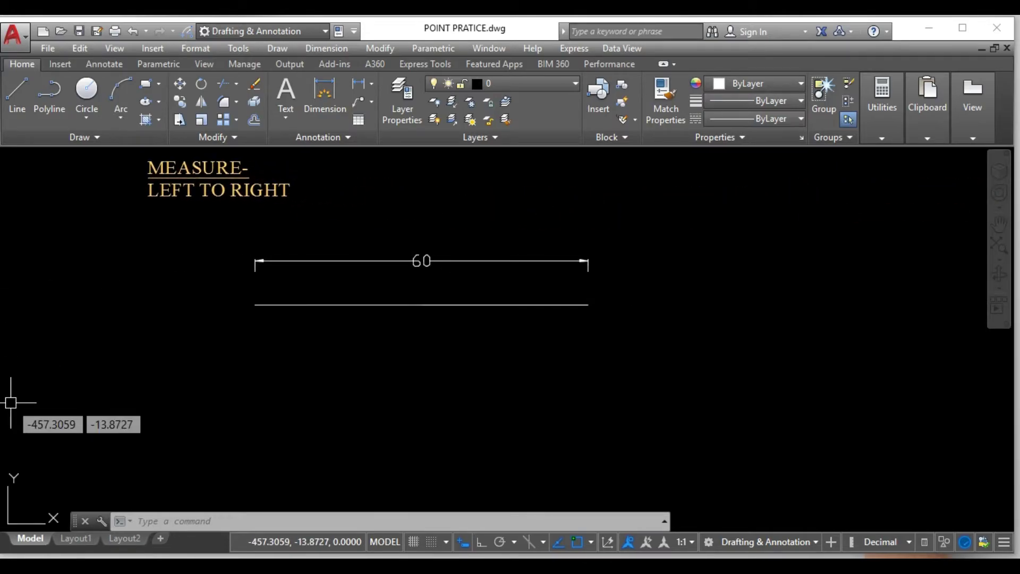
pyautogui.moveTo(451, 394); pyautogui.dragTo(369, 404, button='middle')
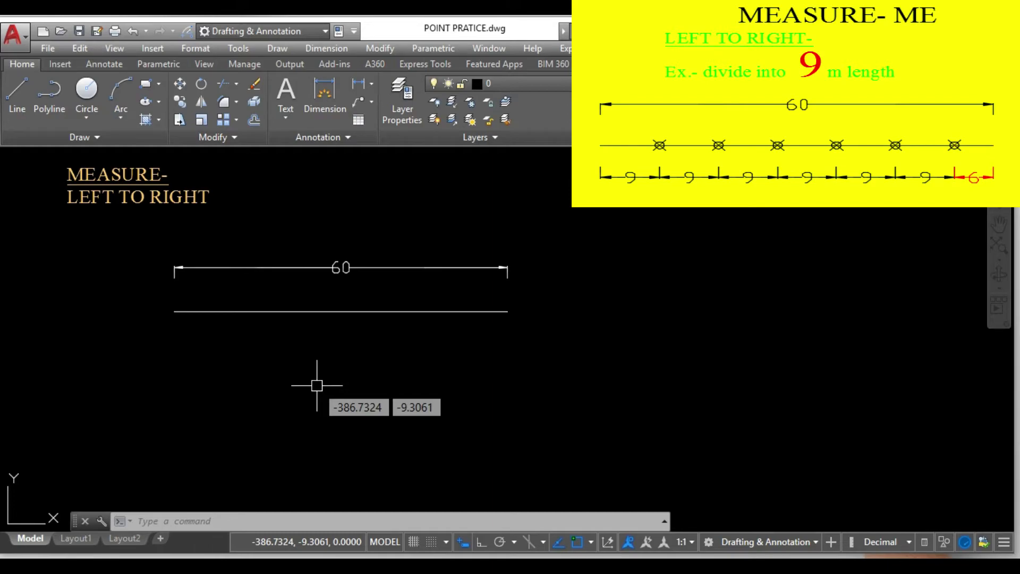
pyautogui.moveTo(273, 360); pyautogui.dragTo(298, 357, button='middle')
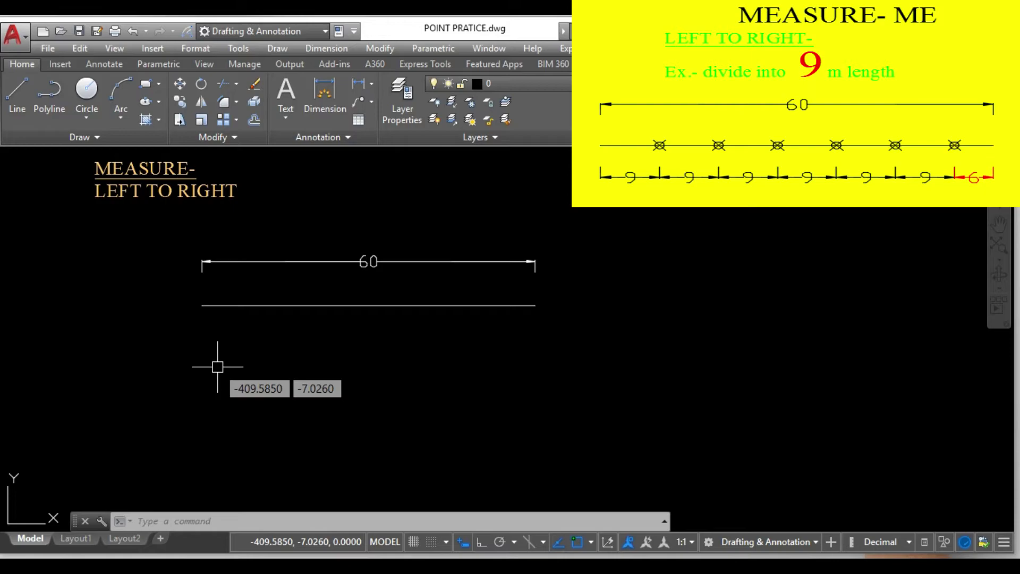
pyautogui.press('Escape')
pyautogui.press('Escape')
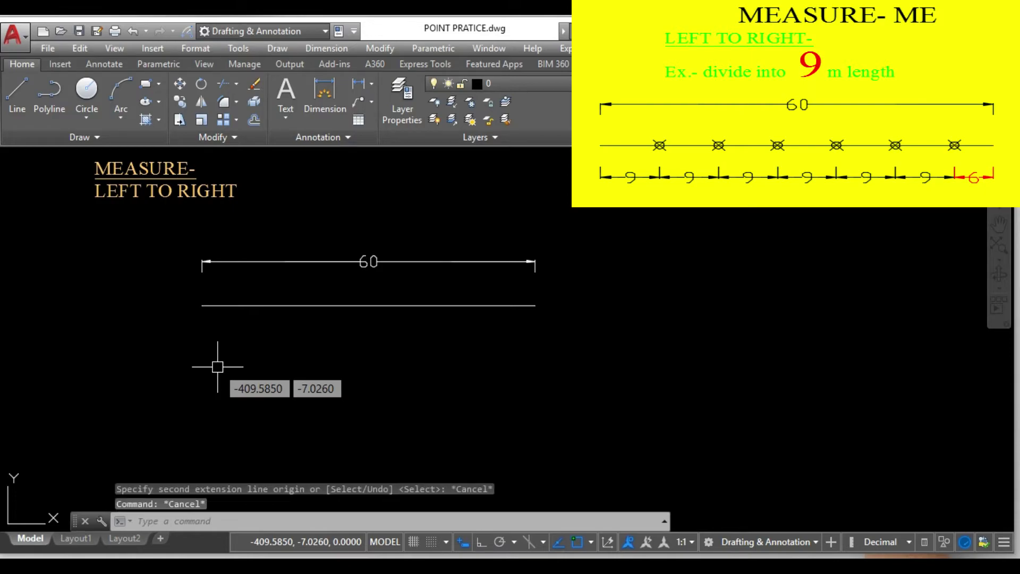
pyautogui.write('me')
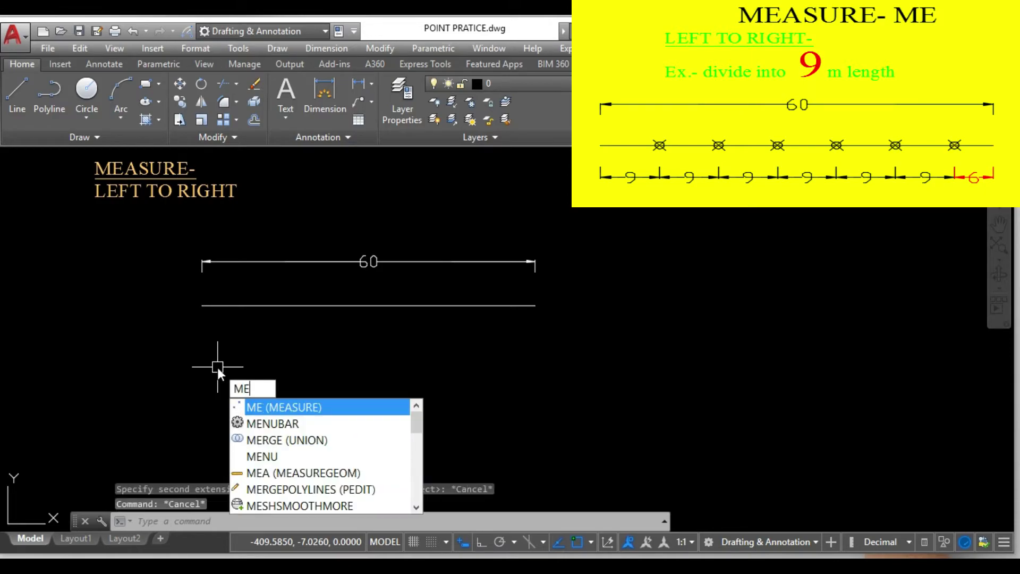
pyautogui.press('Return')
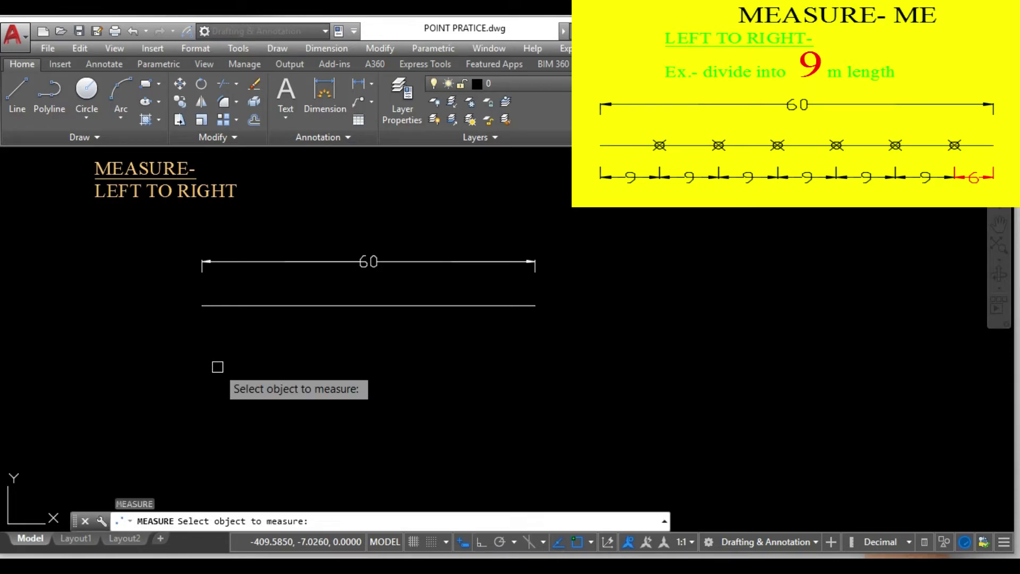
pyautogui.click(221, 306)
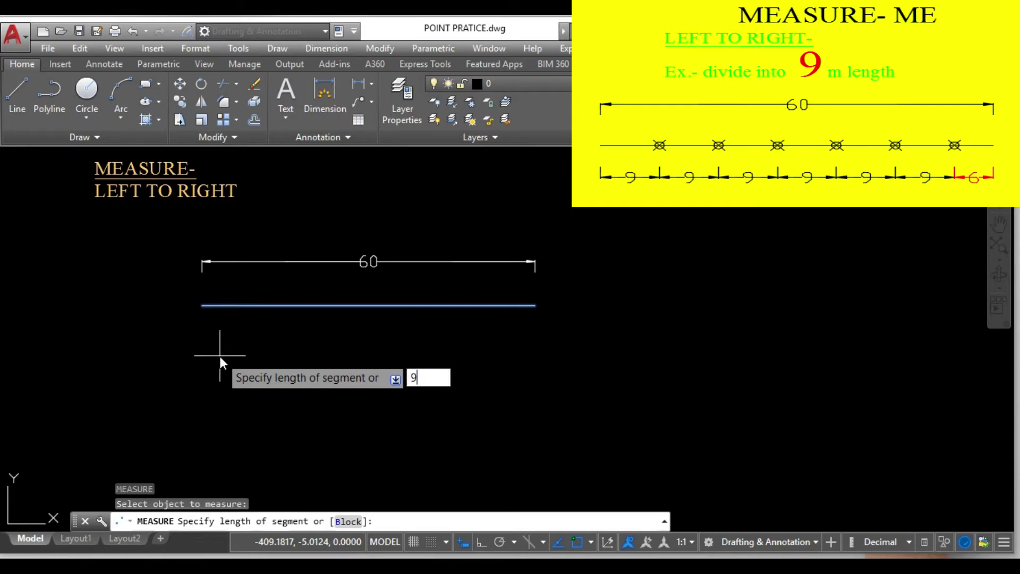
pyautogui.press('Return')
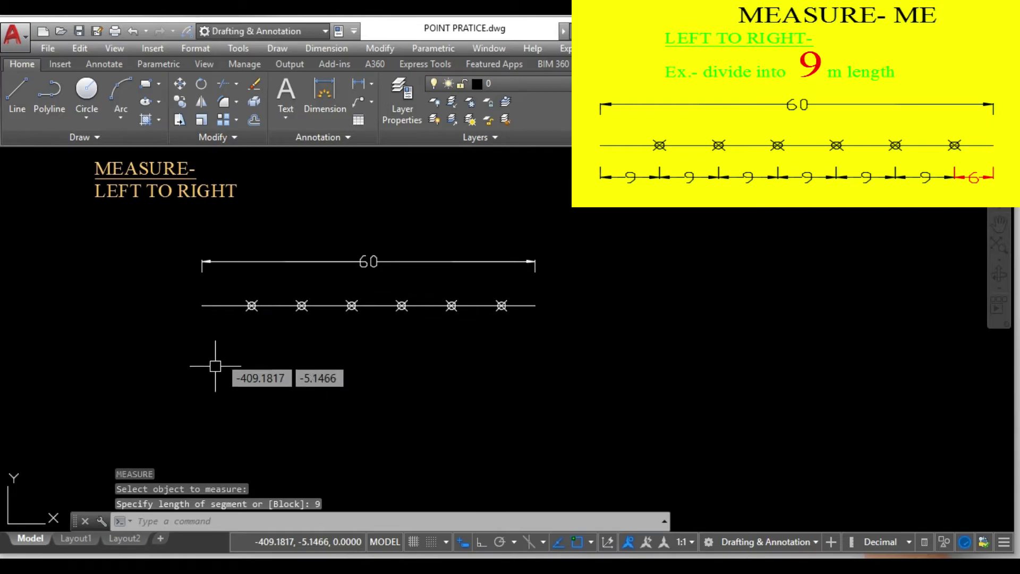
pyautogui.press('Escape')
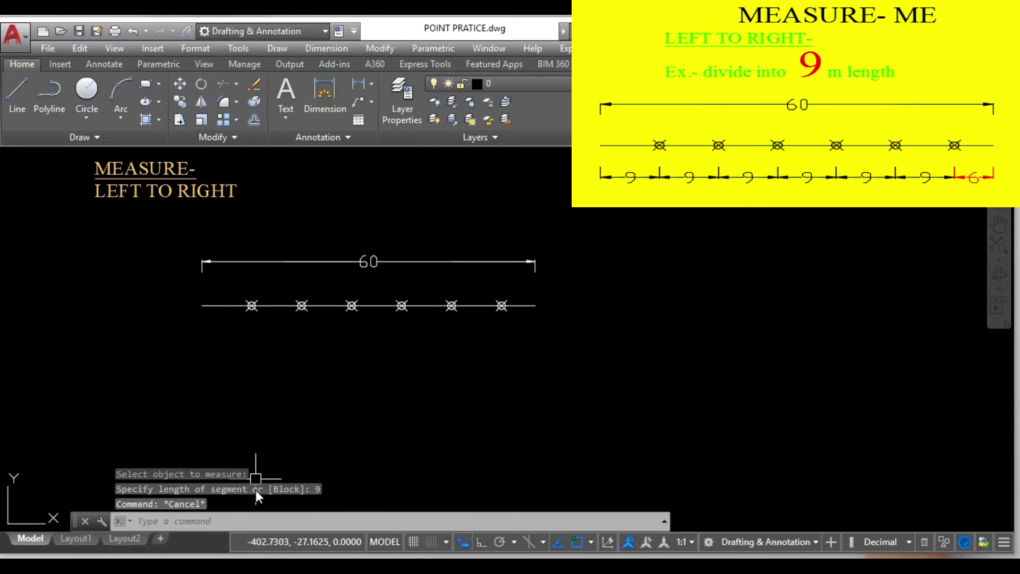
# Add a linear dimension below the left-to-right measured line, from its left end to the first point
pyautogui.write('Dli')
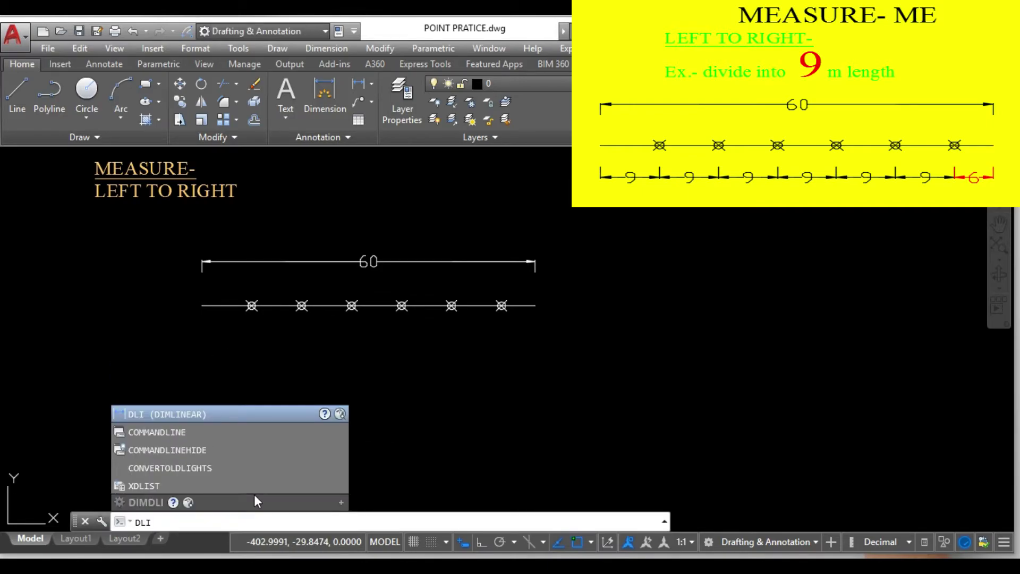
pyautogui.press('Return')
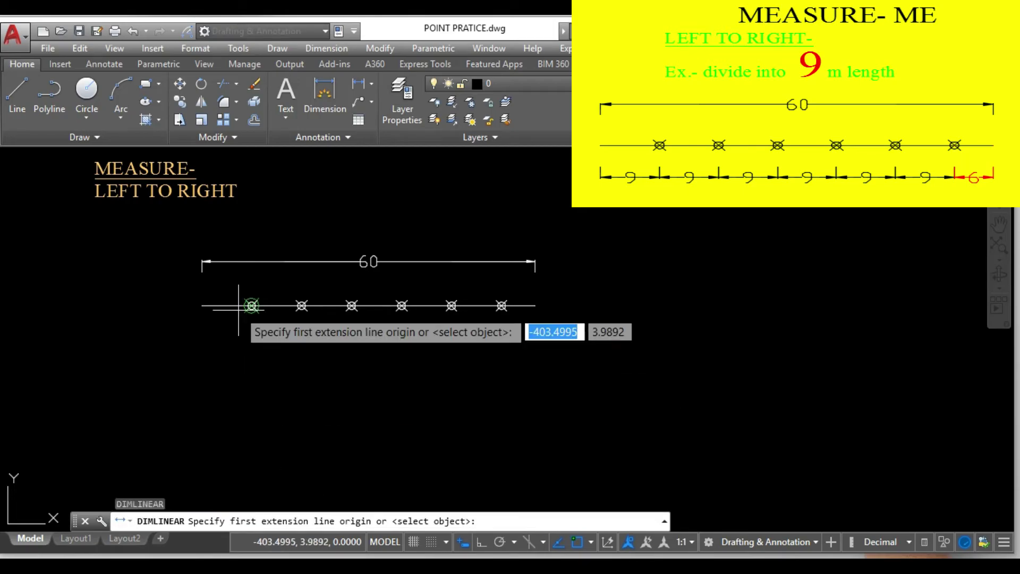
pyautogui.click(202, 305)
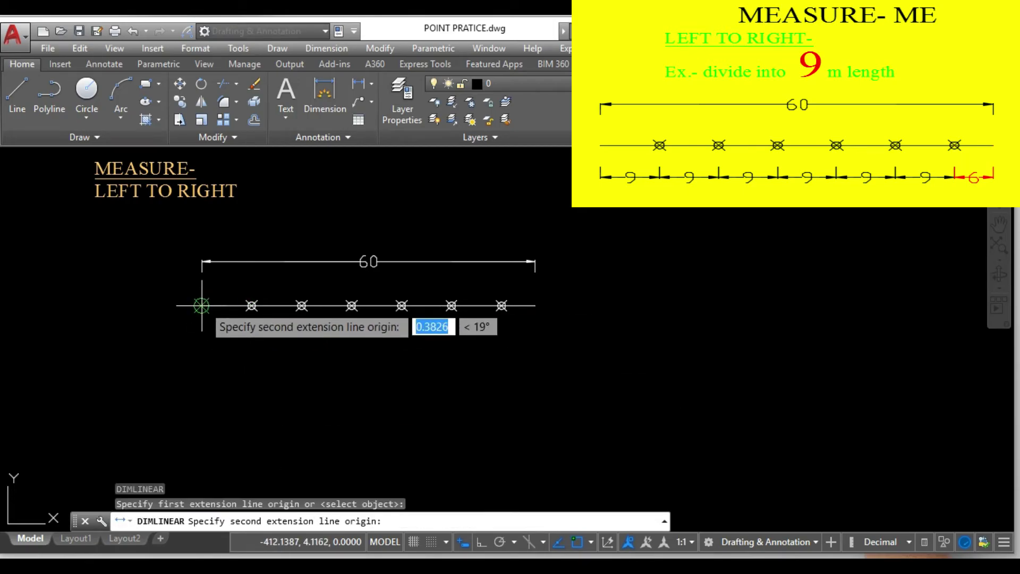
pyautogui.click(251, 306)
pyautogui.click(251, 337)
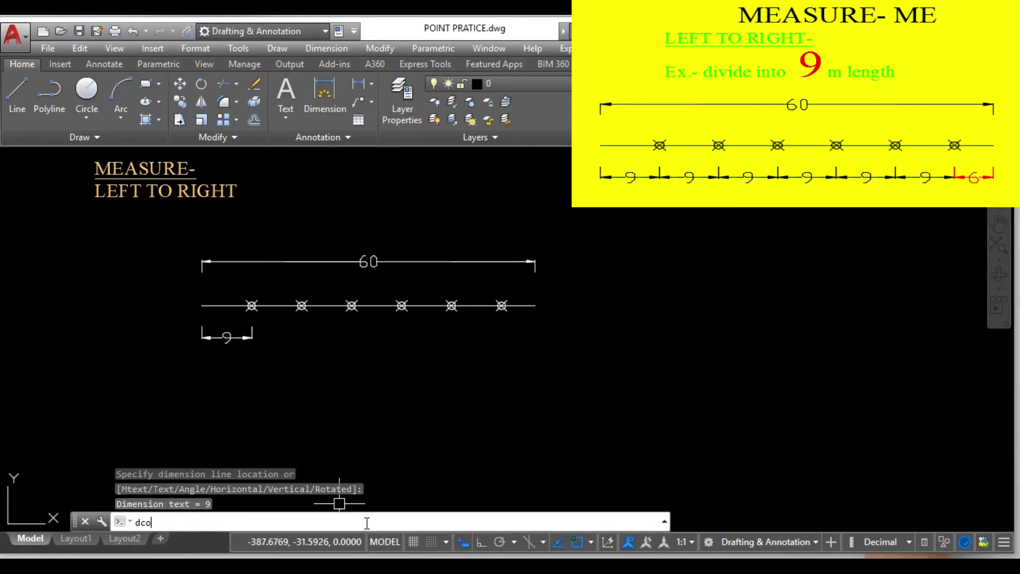
# Continue the dimension chain through the other measured points to the line's right end with DIMCONTINUE
pyautogui.press('Return')
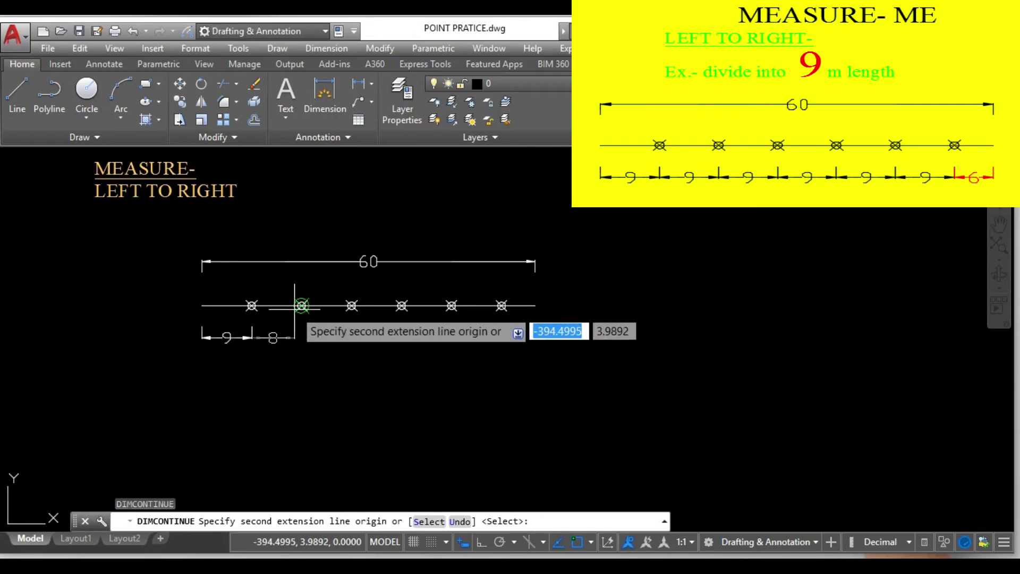
pyautogui.click(302, 305)
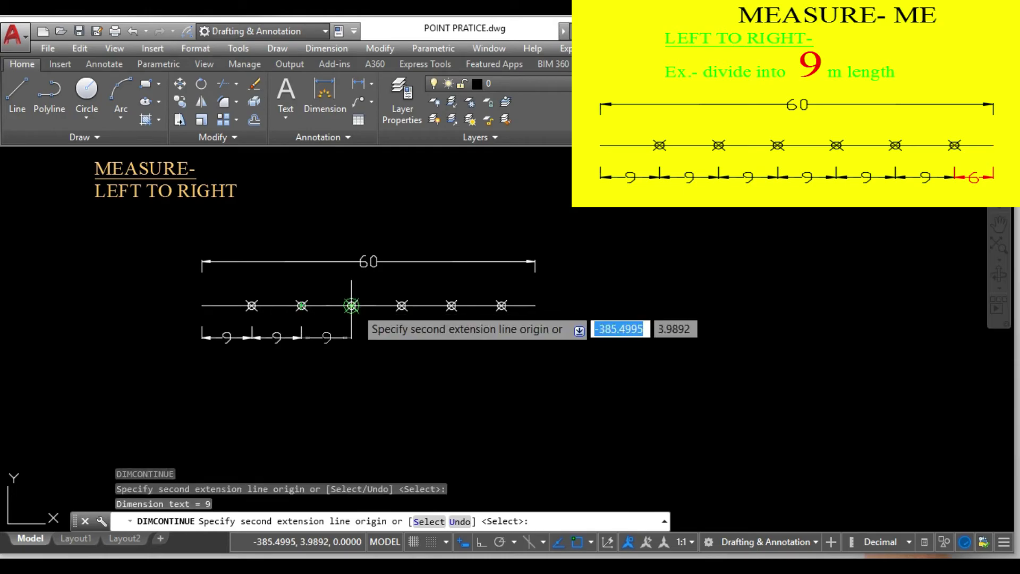
pyautogui.click(351, 305)
pyautogui.click(402, 305)
pyautogui.click(451, 305)
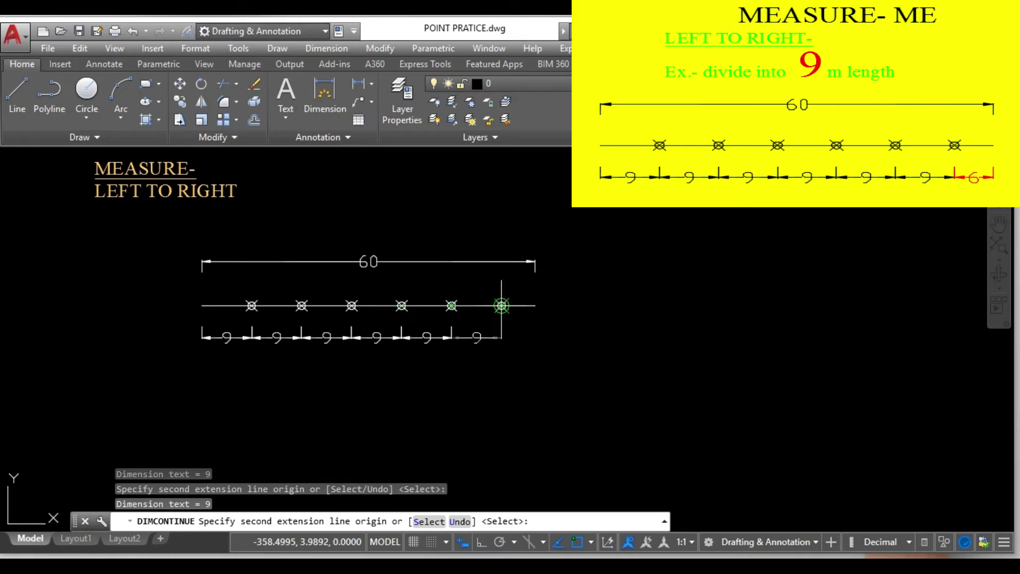
pyautogui.click(501, 306)
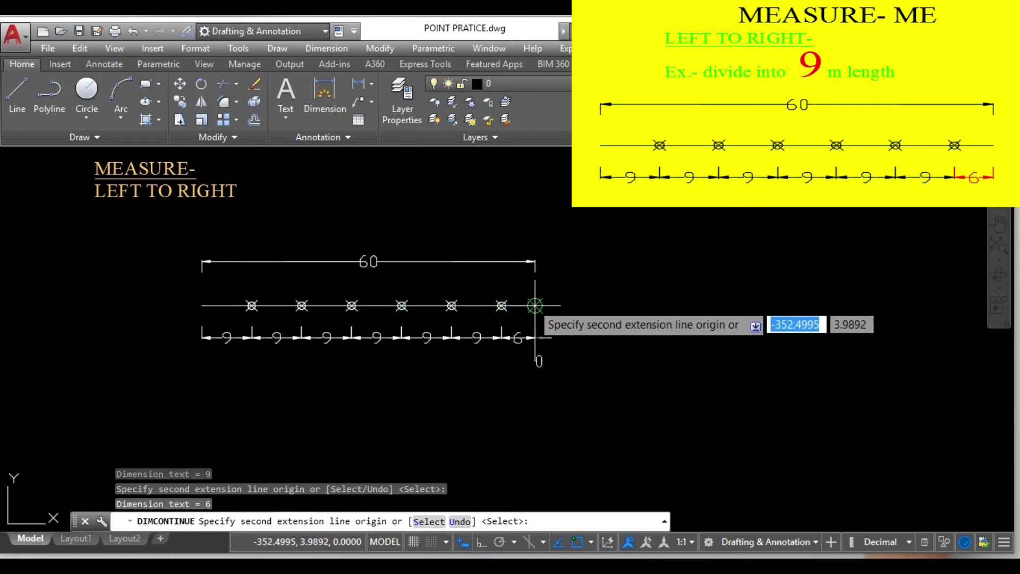
pyautogui.press('Escape')
# Place points at 9-unit intervals from the right end of the line under MEASURE- RIGHT TO LEFT with the MEASURE command
pyautogui.scroll(2, 509, 342)
pyautogui.moveTo(460, 338)
pyautogui.mouseDown(button='middle')
pyautogui.moveTo(489, 353)
pyautogui.moveTo(610, 352)
pyautogui.mouseUp(button='middle')
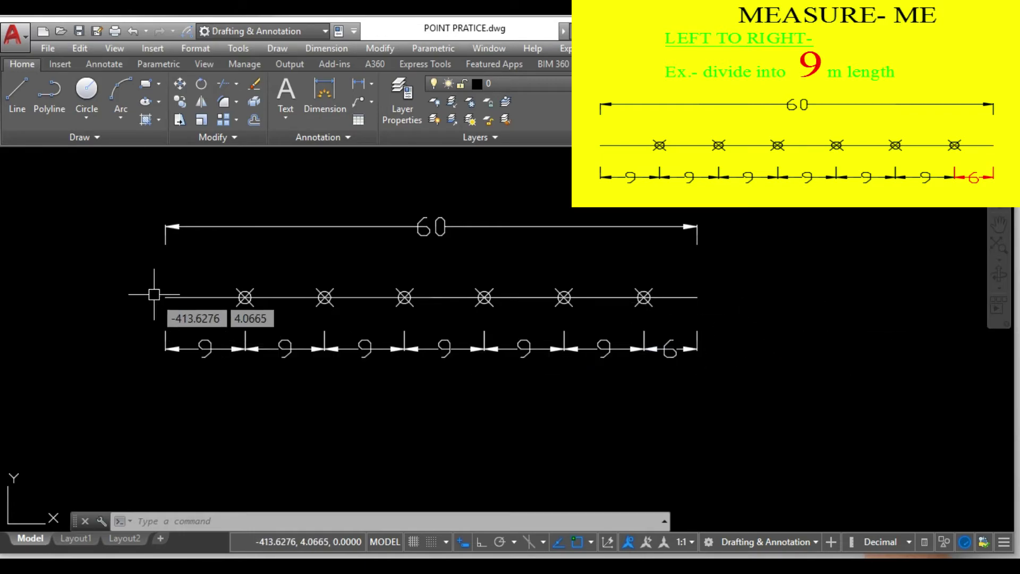
pyautogui.scroll(-2, 738, 353)
pyautogui.moveTo(754, 358)
pyautogui.mouseDown(button='middle')
pyautogui.moveTo(666, 388)
pyautogui.moveTo(439, 419)
pyautogui.moveTo(339, 412)
pyautogui.mouseUp(button='middle')
pyautogui.moveTo(986, 418); pyautogui.dragTo(692, 430, button='middle')
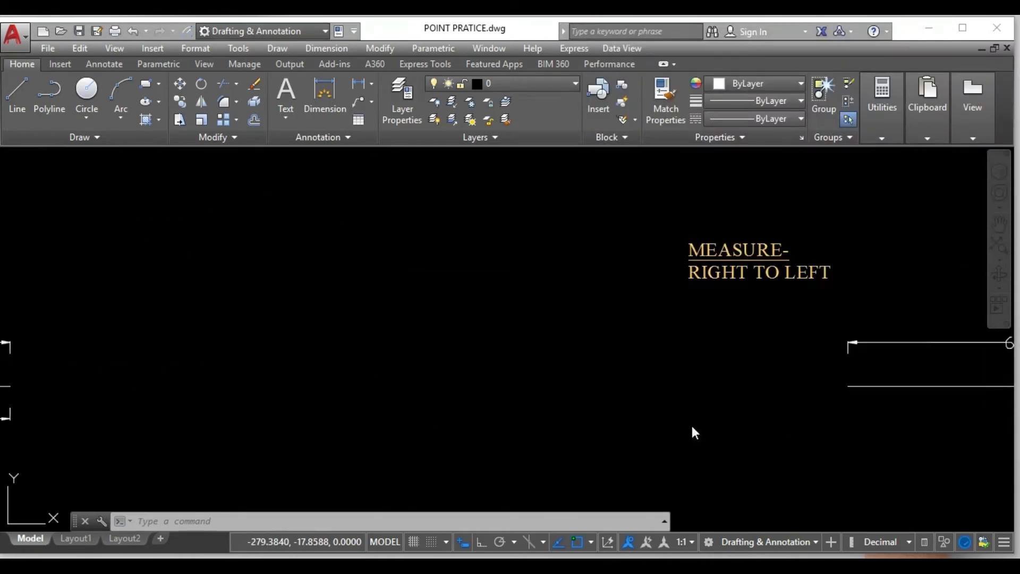
pyautogui.click(739, 394)
pyautogui.moveTo(785, 396)
pyautogui.mouseDown(button='middle')
pyautogui.moveTo(644, 405)
pyautogui.moveTo(250, 381)
pyautogui.moveTo(263, 376)
pyautogui.mouseUp(button='middle')
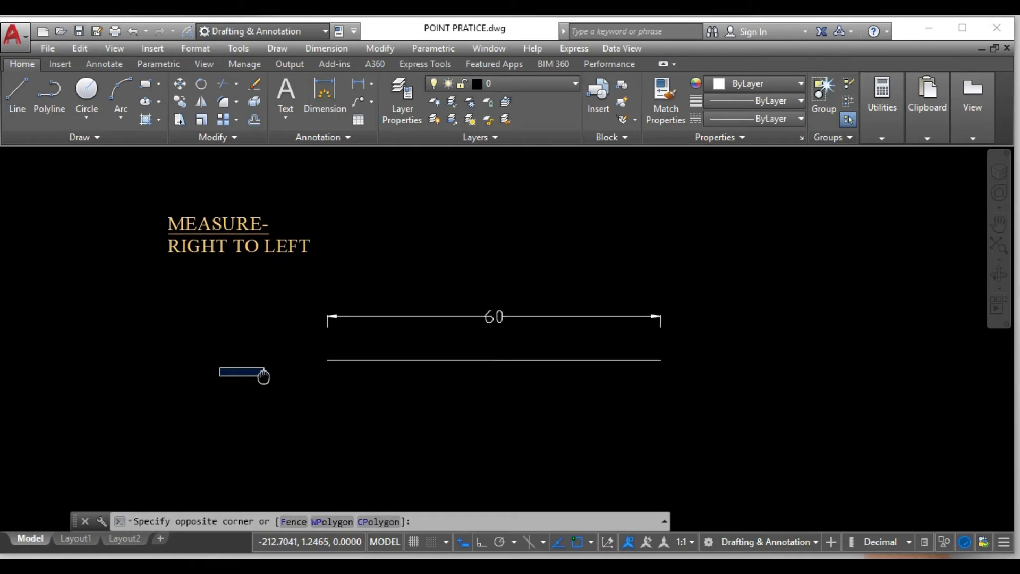
pyautogui.click(438, 420)
pyautogui.press('Escape')
pyautogui.write('me')
pyautogui.press('Return')
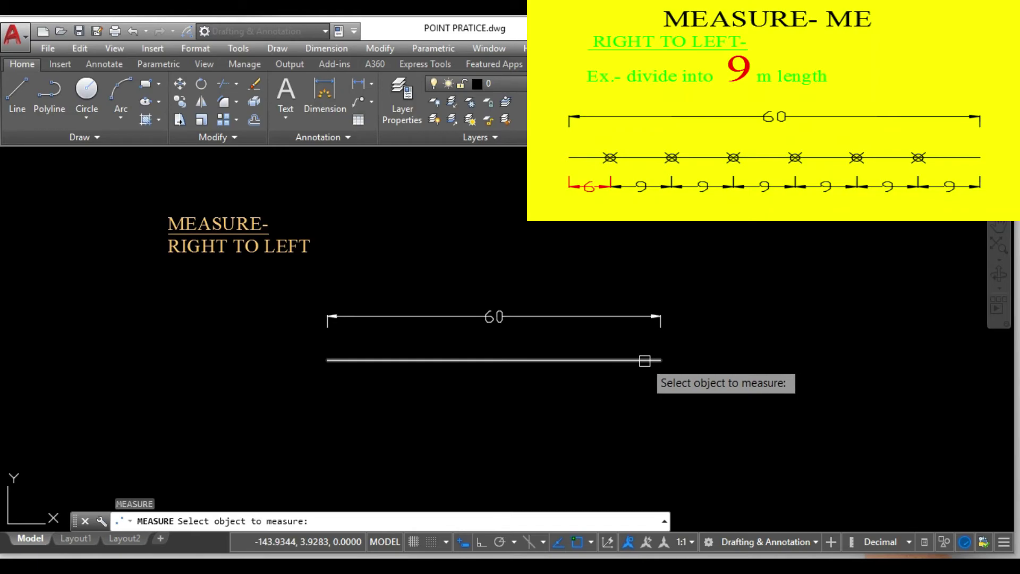
pyautogui.click(644, 360)
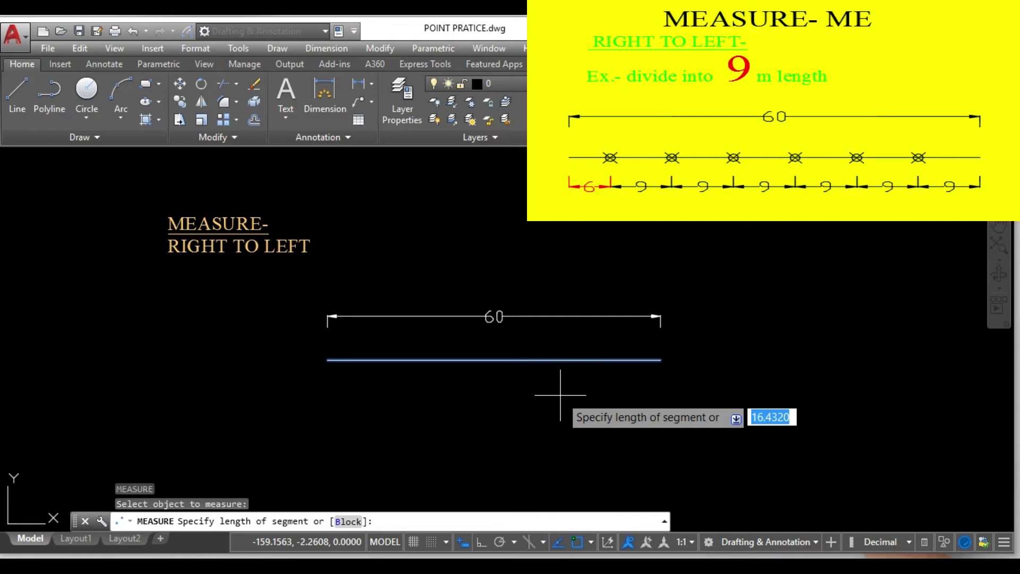
pyautogui.press('Return')
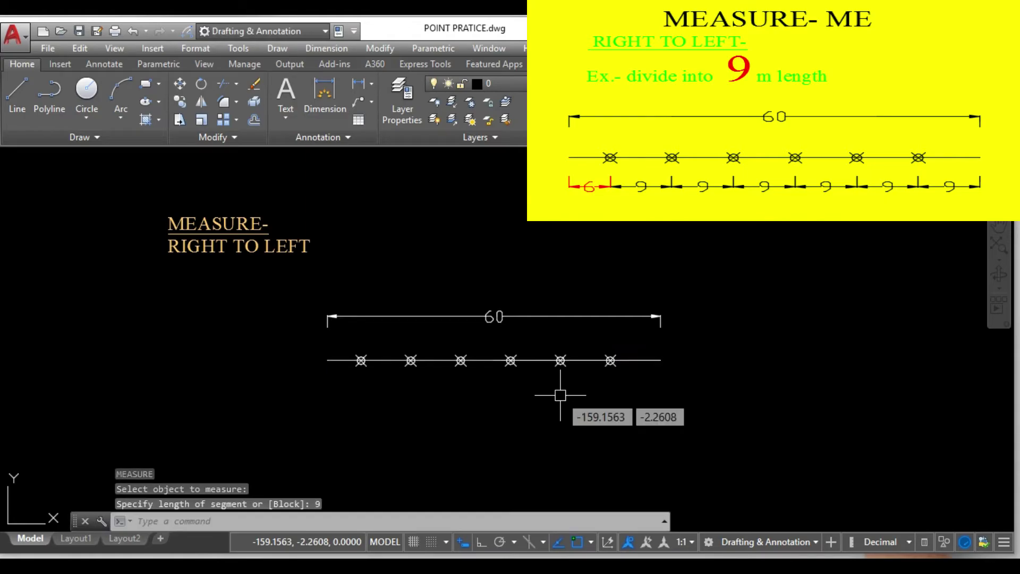
pyautogui.press('Escape')
# Add a linear dimension below the right-to-left measured line, from its right end to the nearest point
pyautogui.write('d')
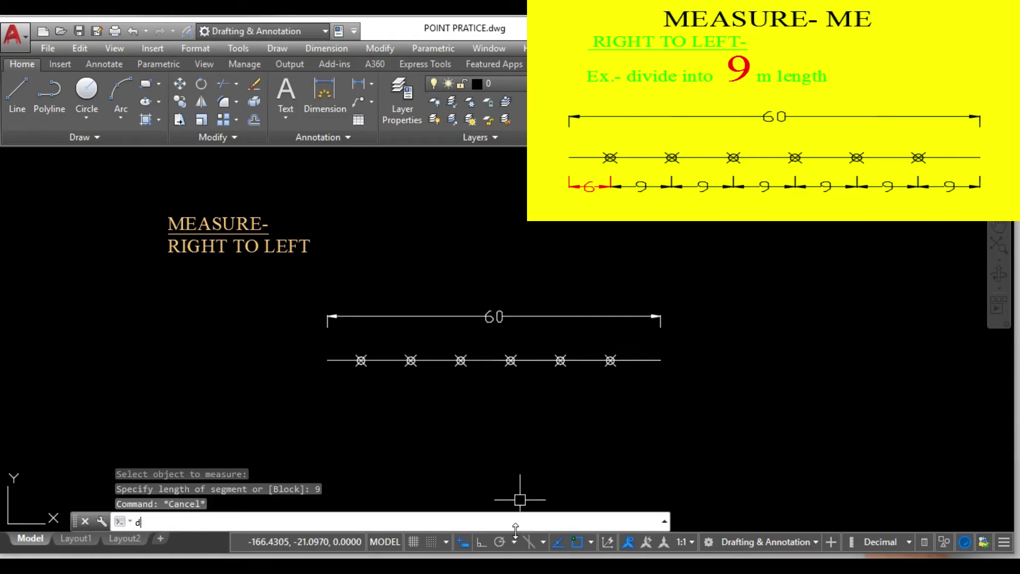
pyautogui.write('li')
pyautogui.press('Return')
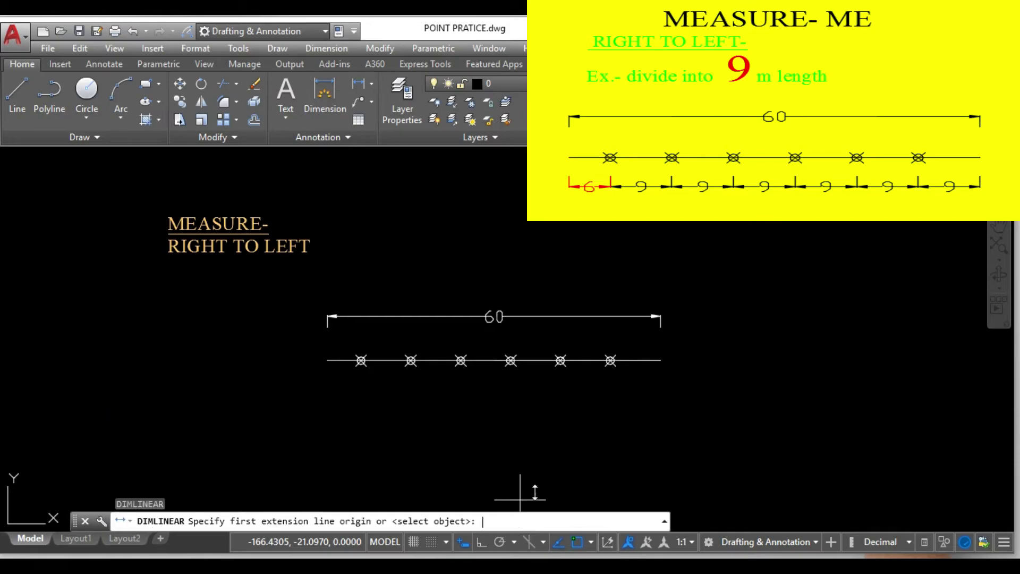
pyautogui.click(660, 360)
pyautogui.click(611, 361)
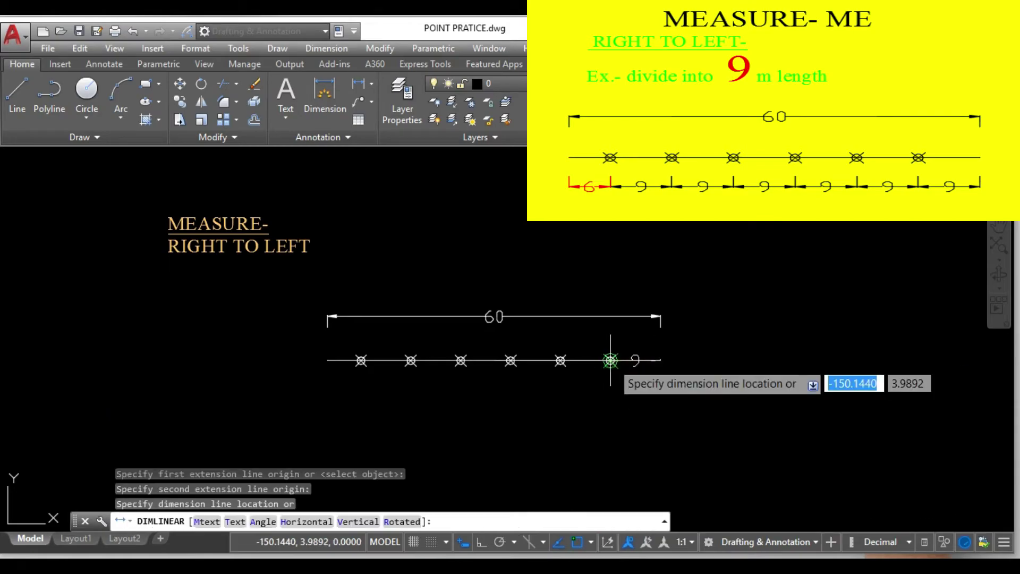
pyautogui.click(609, 389)
# Continue the dimension chain through the remaining measured points to the line's left end with DIMCONTINUE
pyautogui.write('dco')
pyautogui.press('Return')
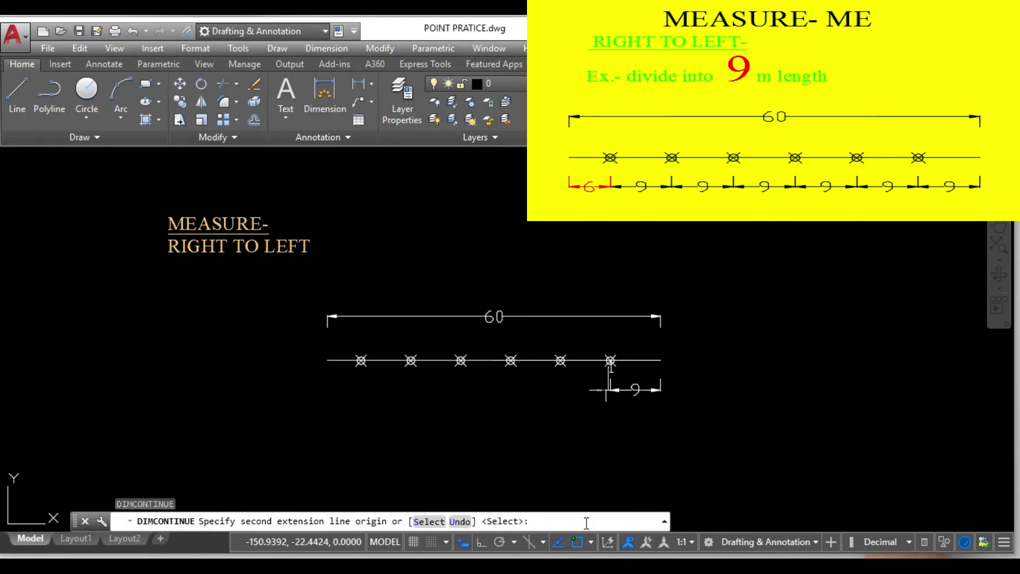
pyautogui.click(560, 360)
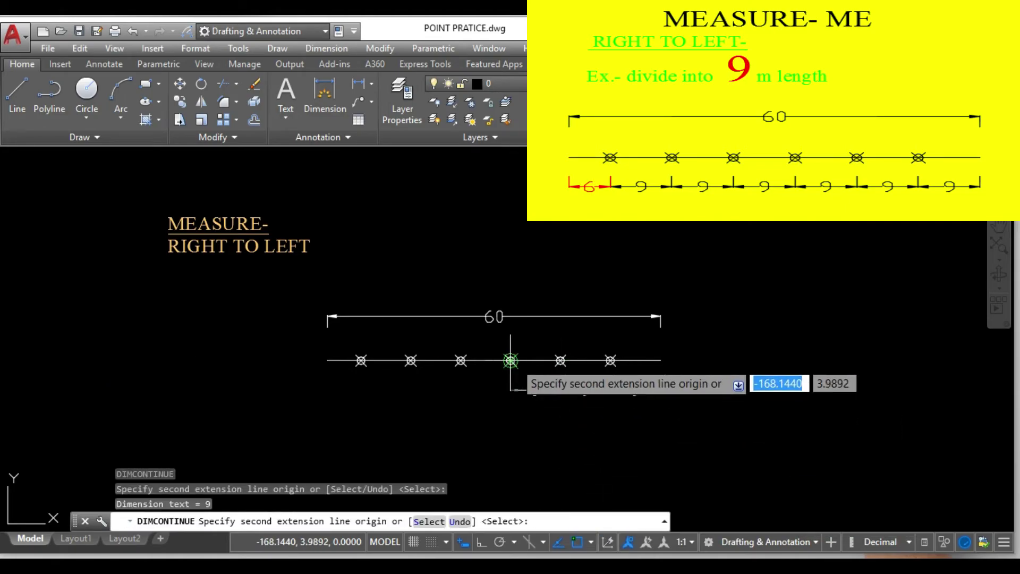
pyautogui.click(510, 360)
pyautogui.click(461, 360)
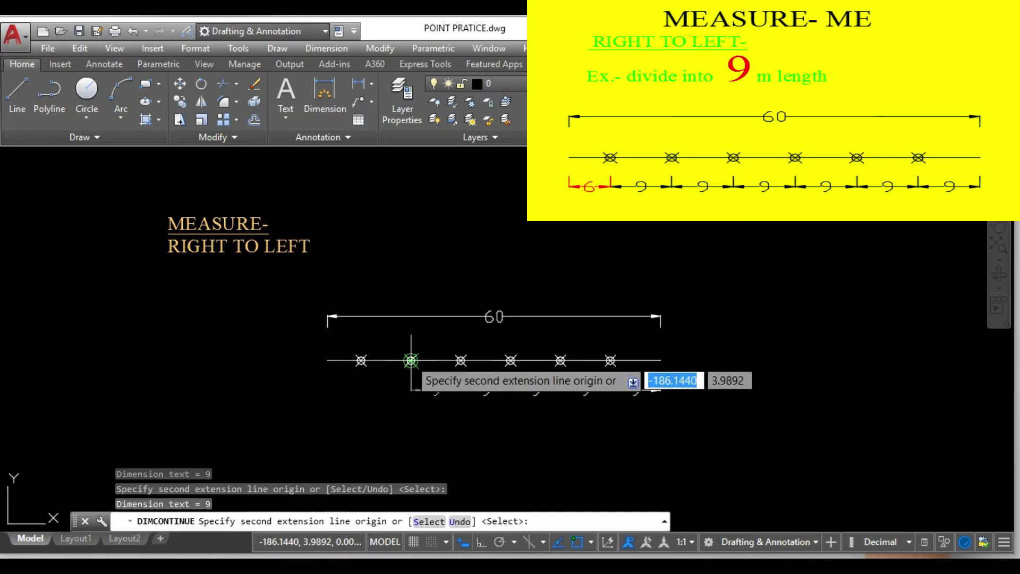
pyautogui.click(411, 361)
pyautogui.click(362, 361)
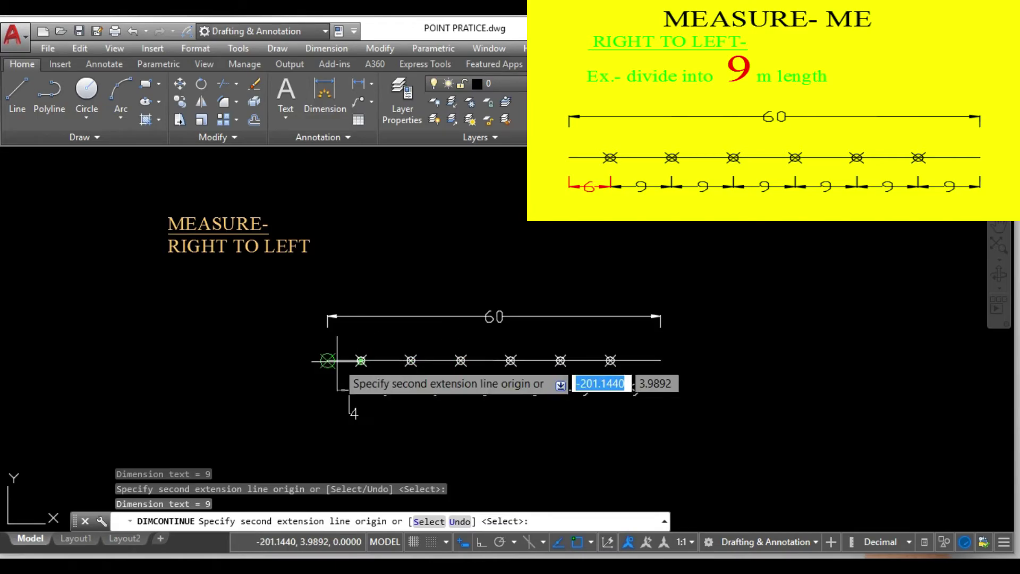
pyautogui.press('Escape')
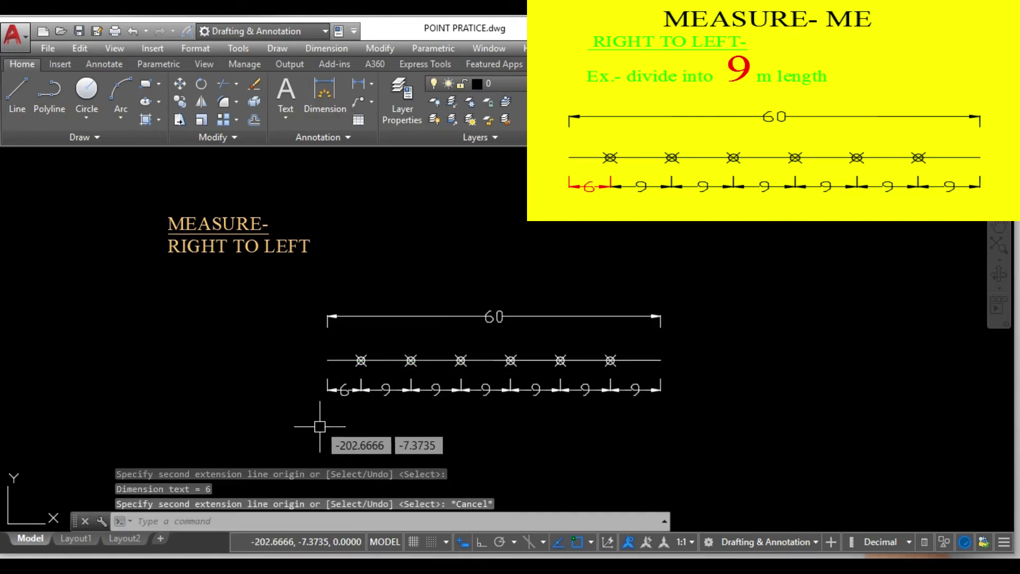
pyautogui.scroll(2, 408, 416)
pyautogui.moveTo(408, 416)
pyautogui.mouseDown(button='middle')
pyautogui.moveTo(409, 453)
pyautogui.moveTo(381, 453)
pyautogui.mouseUp(button='middle')
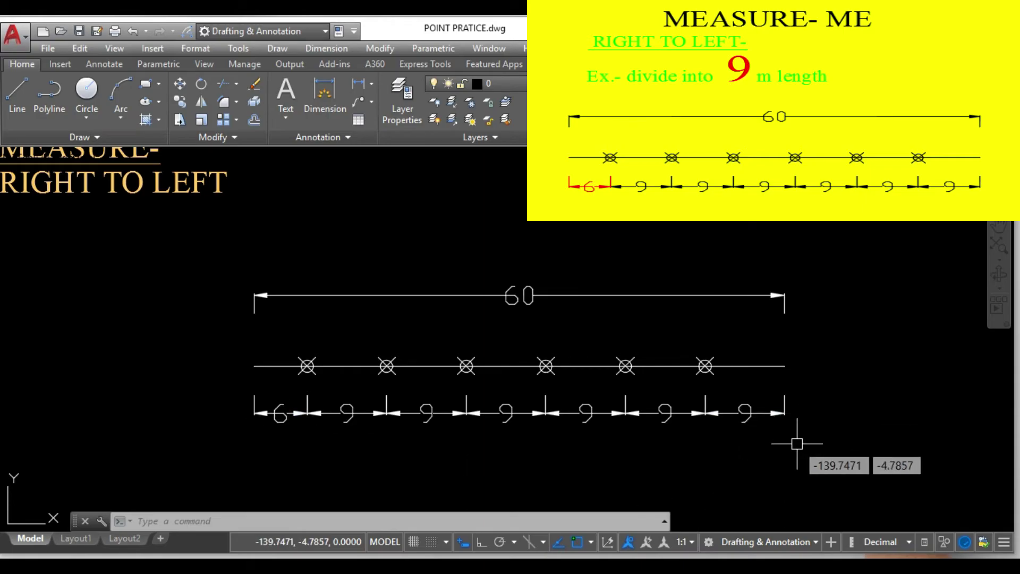
pyautogui.scroll(-2, 837, 433)
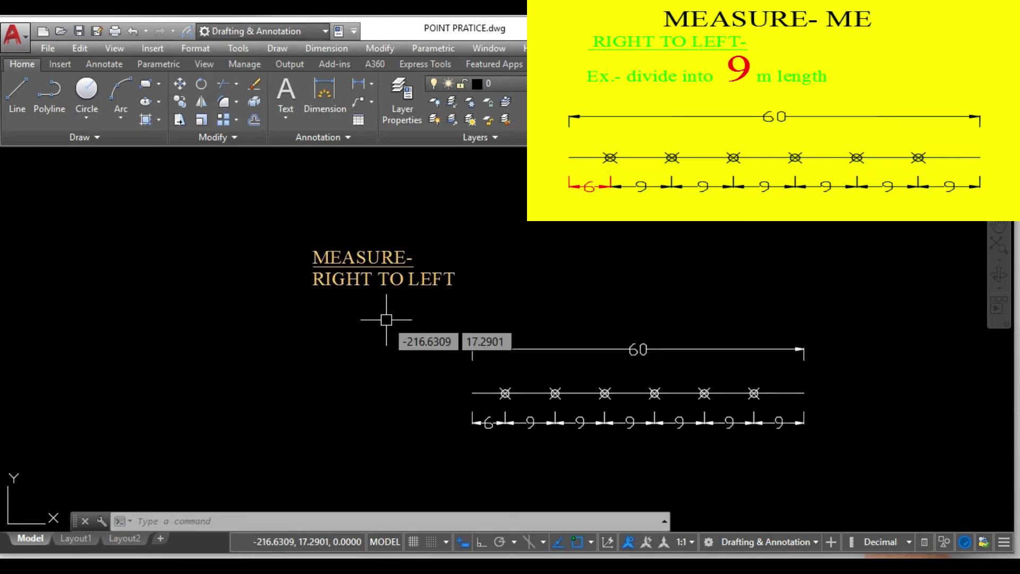
# Place a single point at coordinates 60,10 near the drawing origin with the POINT command
pyautogui.moveTo(936, 414); pyautogui.dragTo(699, 407, button='middle')
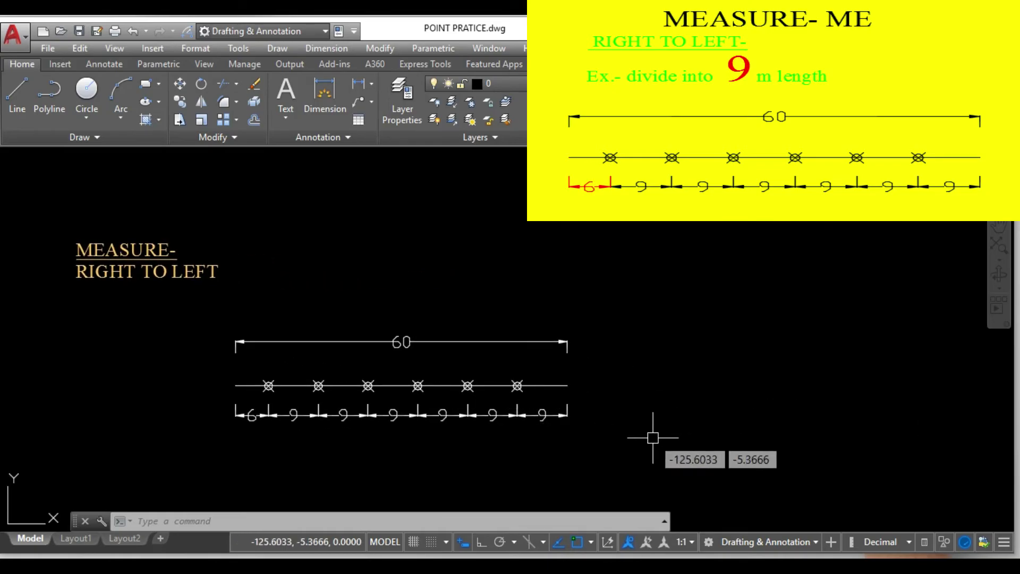
pyautogui.moveTo(822, 415)
pyautogui.mouseDown(button='middle')
pyautogui.moveTo(637, 416)
pyautogui.moveTo(473, 398)
pyautogui.moveTo(310, 397)
pyautogui.mouseUp(button='middle')
pyautogui.moveTo(808, 419); pyautogui.dragTo(806, 420, button='middle')
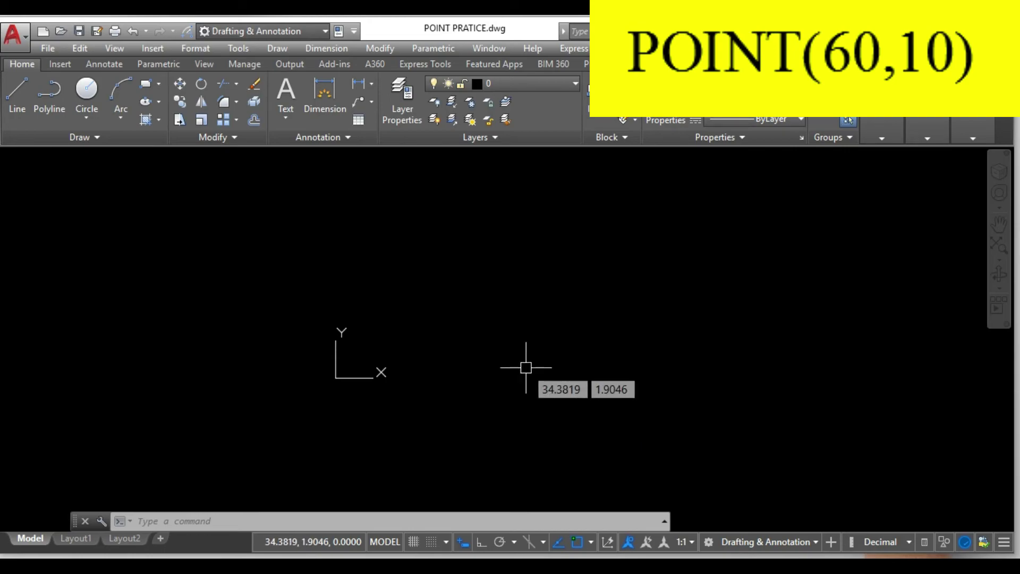
pyautogui.press('Escape')
pyautogui.press('Escape')
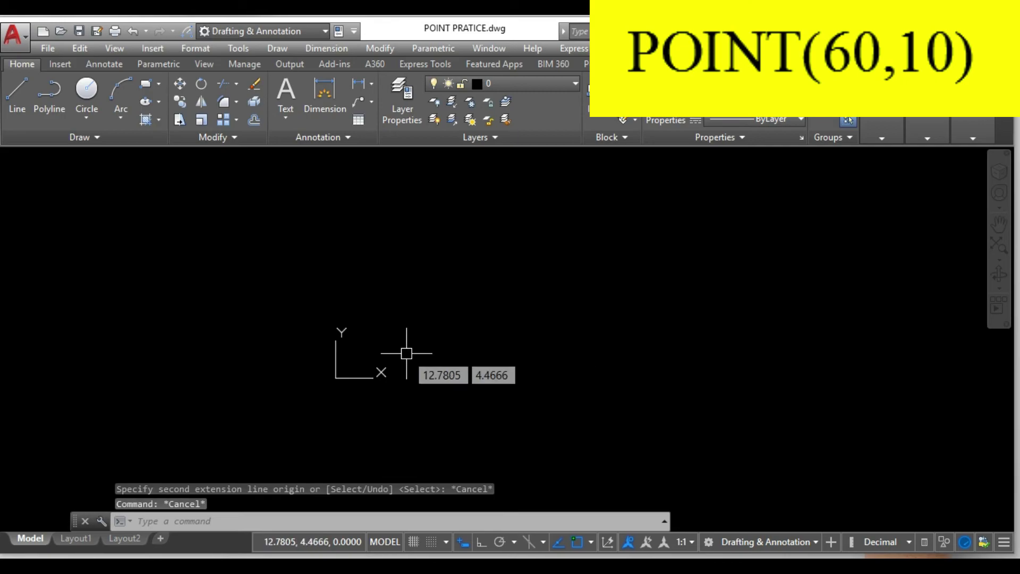
pyautogui.write('po')
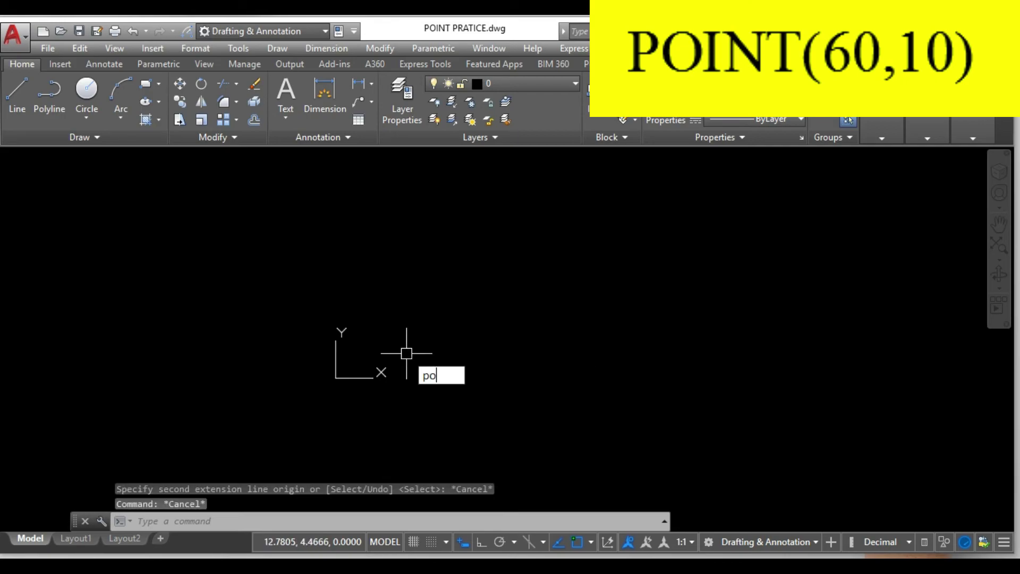
pyautogui.press('Return')
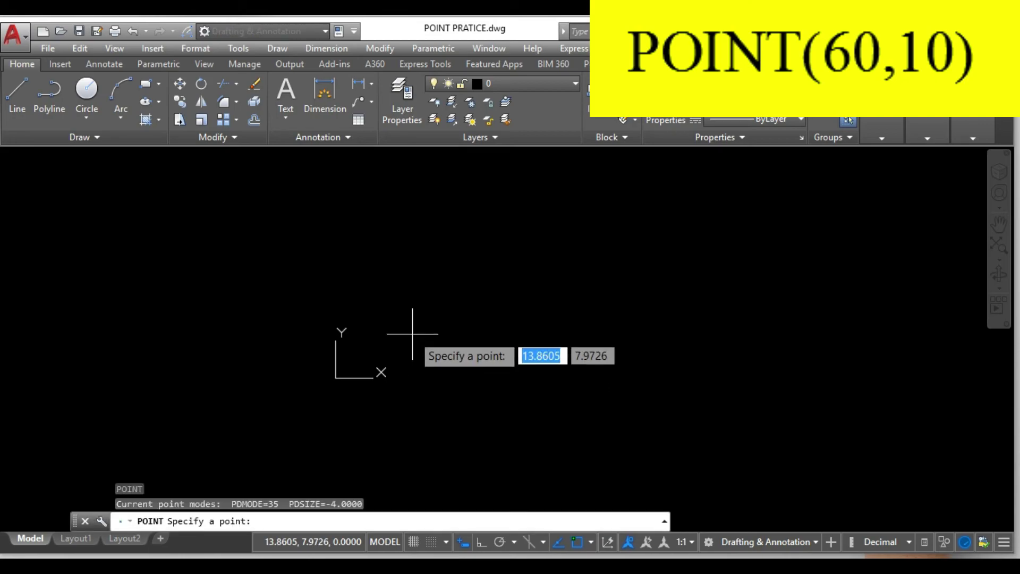
pyautogui.write('60')
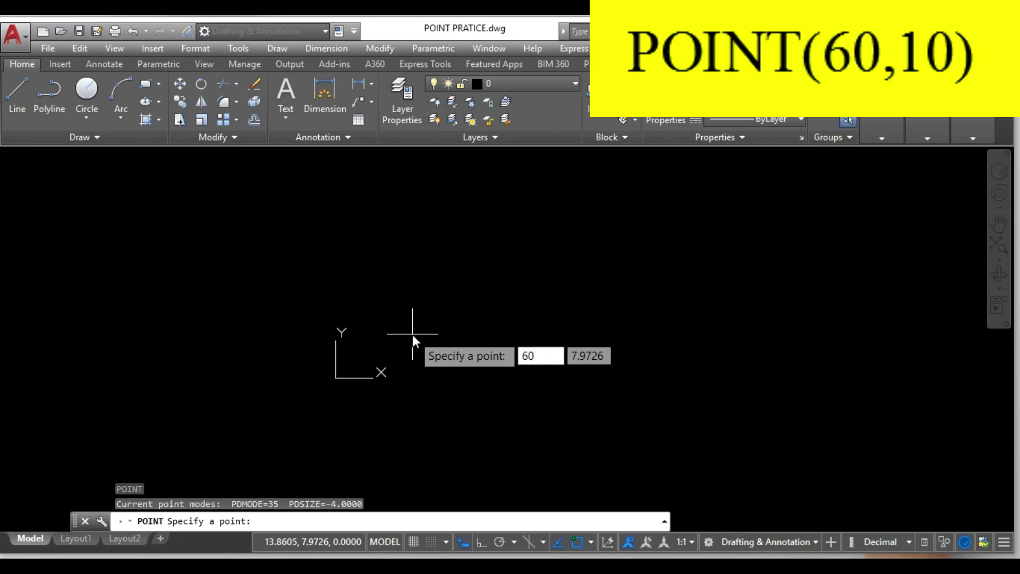
pyautogui.press('Tab')
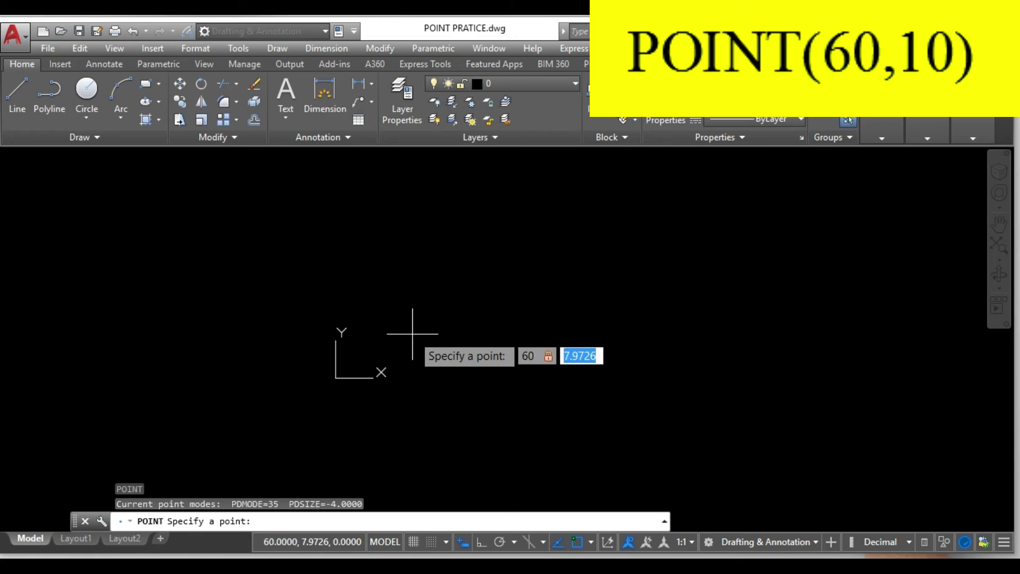
pyautogui.write('10')
pyautogui.press('Return')
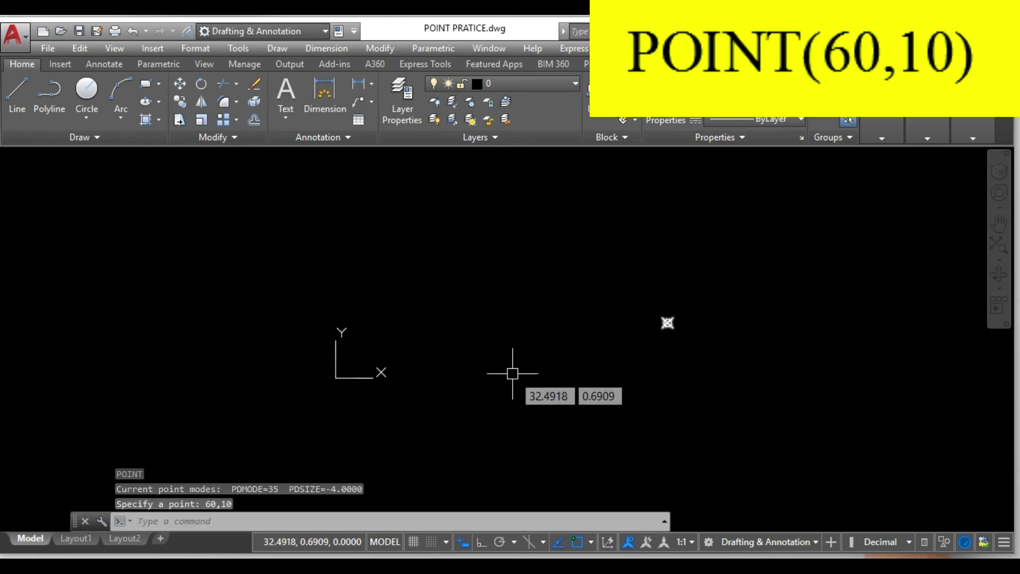
pyautogui.press('Escape')
pyautogui.press('Escape')
pyautogui.press('Escape')
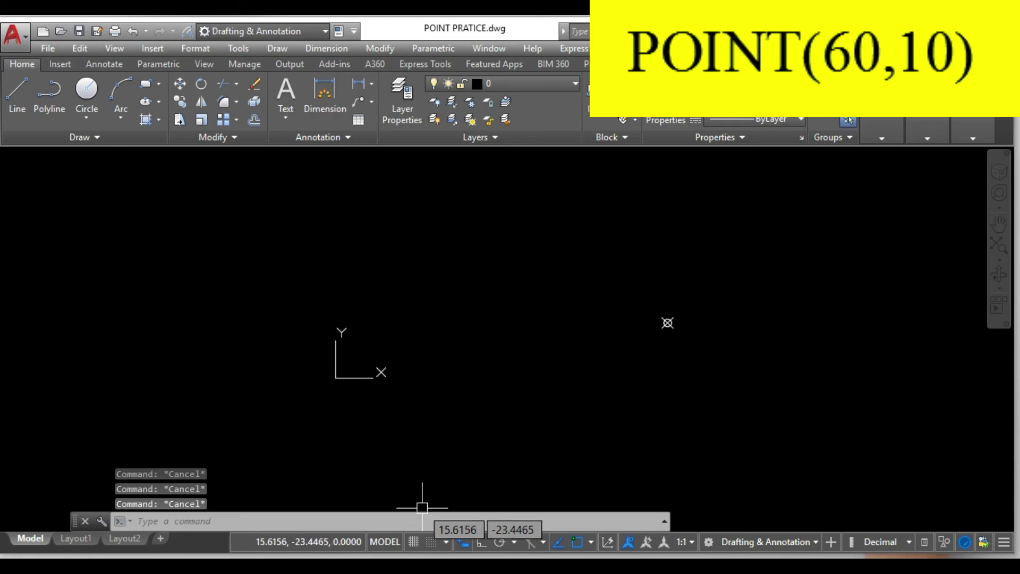
# Draw a horizontal line with ortho on, from the UCS origin along the X axis to well beyond the placed point
pyautogui.write('l')
pyautogui.press('Return')
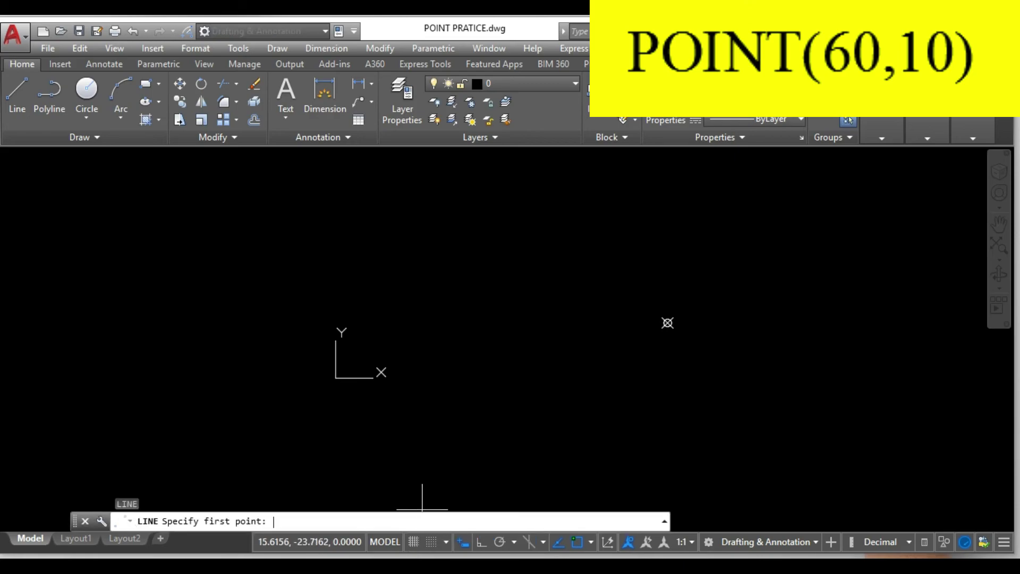
pyautogui.click(335, 377)
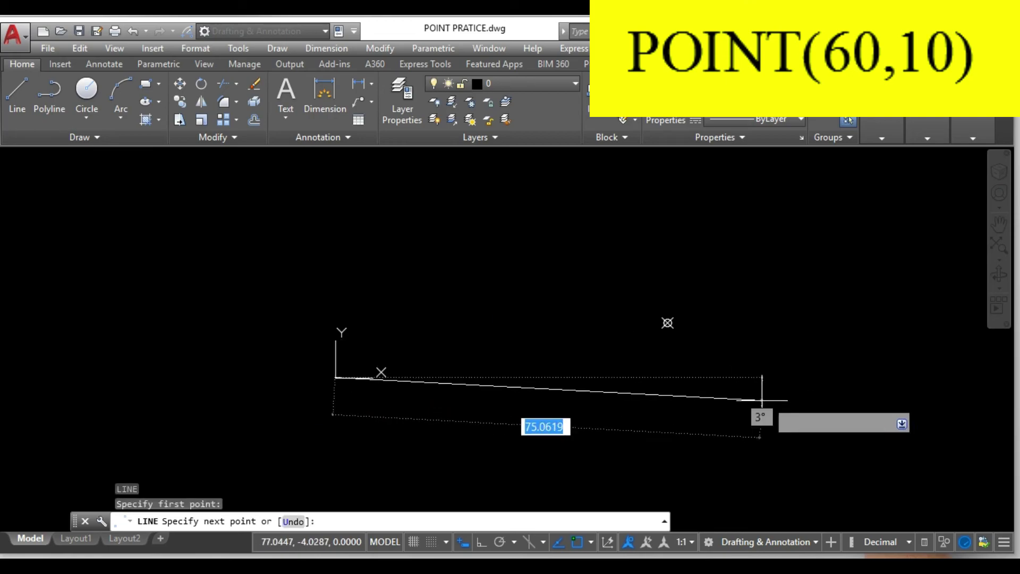
pyautogui.press('F8')
pyautogui.click(912, 377)
pyautogui.press('Return')
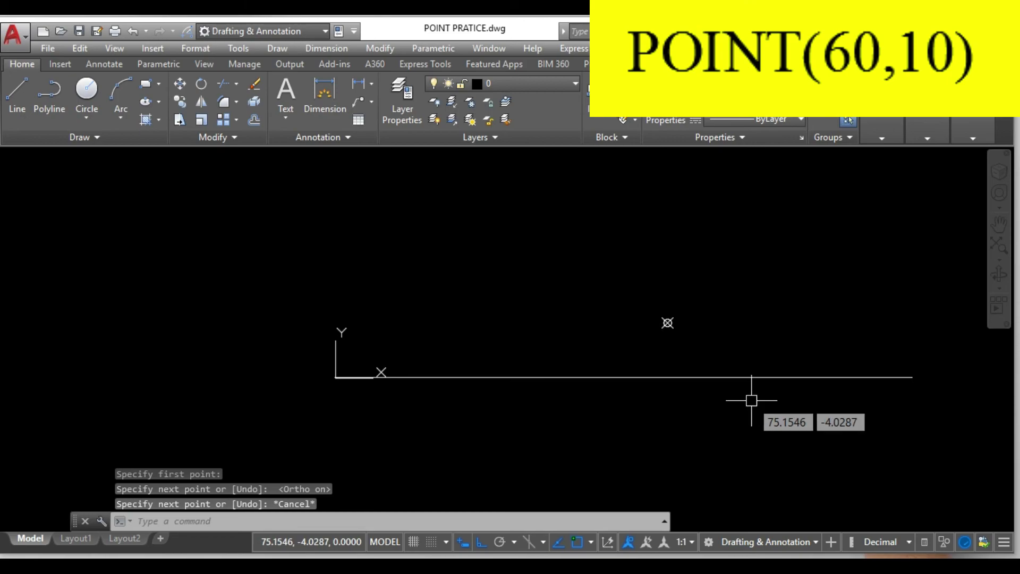
# Draw a vertical line about 34 units long from the horizontal line's left end up along the Y axis
pyautogui.press('Return')
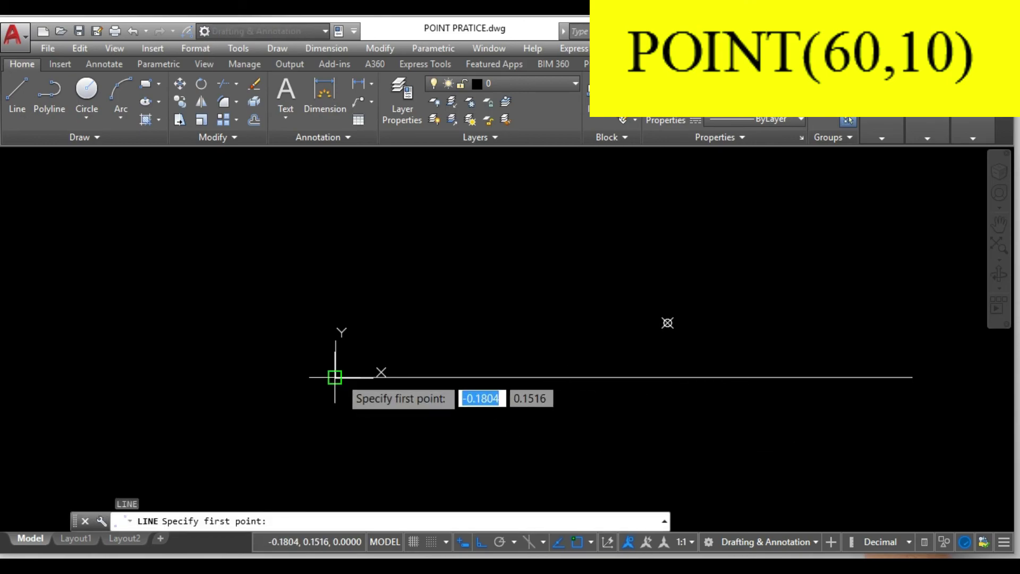
pyautogui.click(334, 377)
pyautogui.click(339, 190)
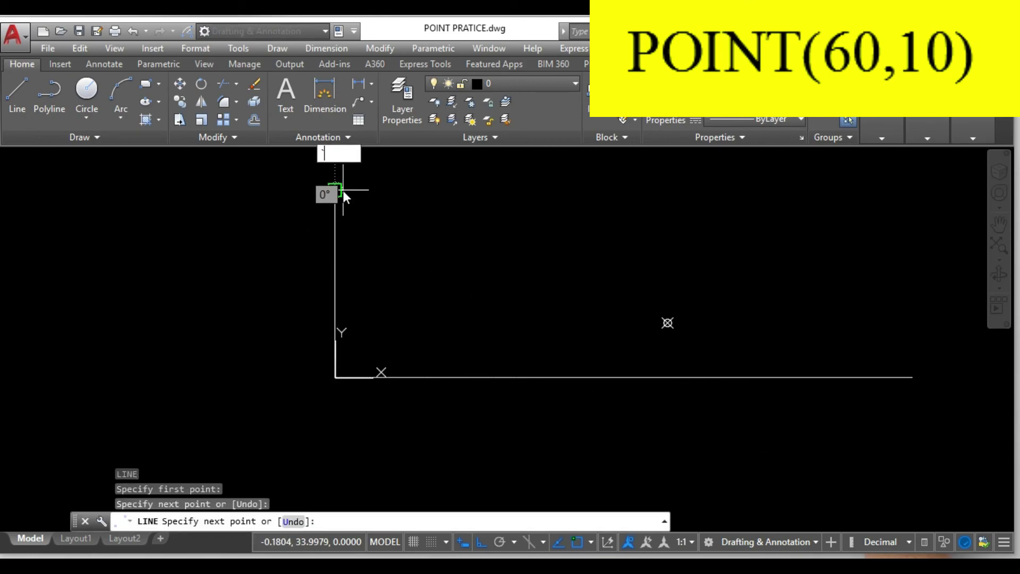
pyautogui.press('Escape')
pyautogui.press('Escape')
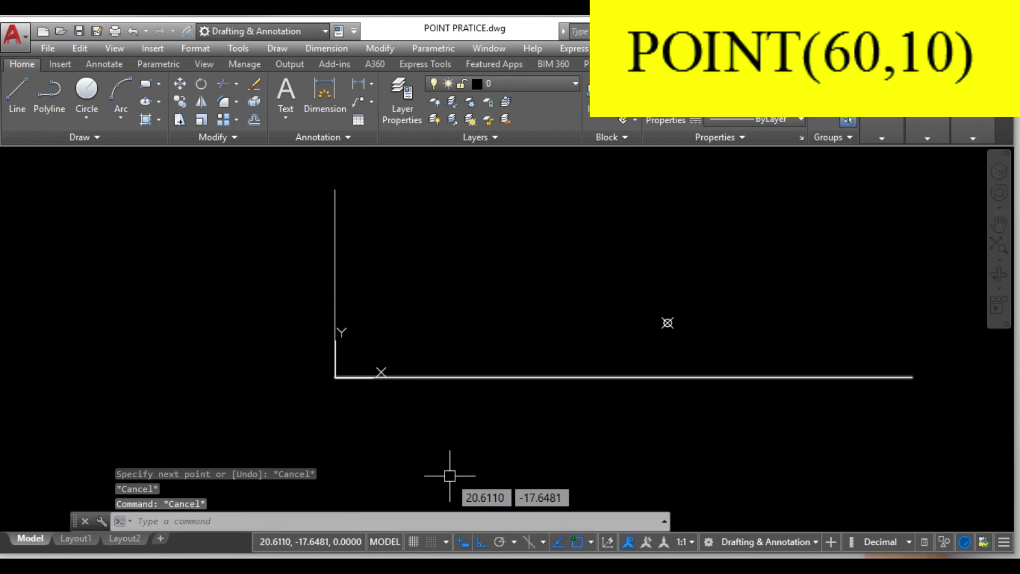
# Add a horizontal linear dimension from the corner of the axis lines to the point, placed below the horizontal line
pyautogui.write('dli')
pyautogui.press('Return')
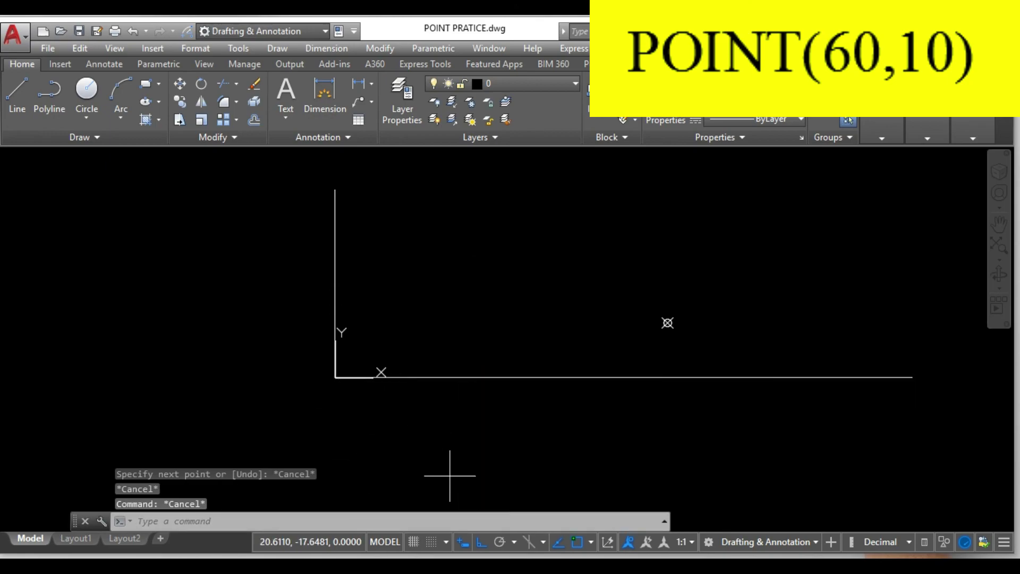
pyautogui.click(335, 377)
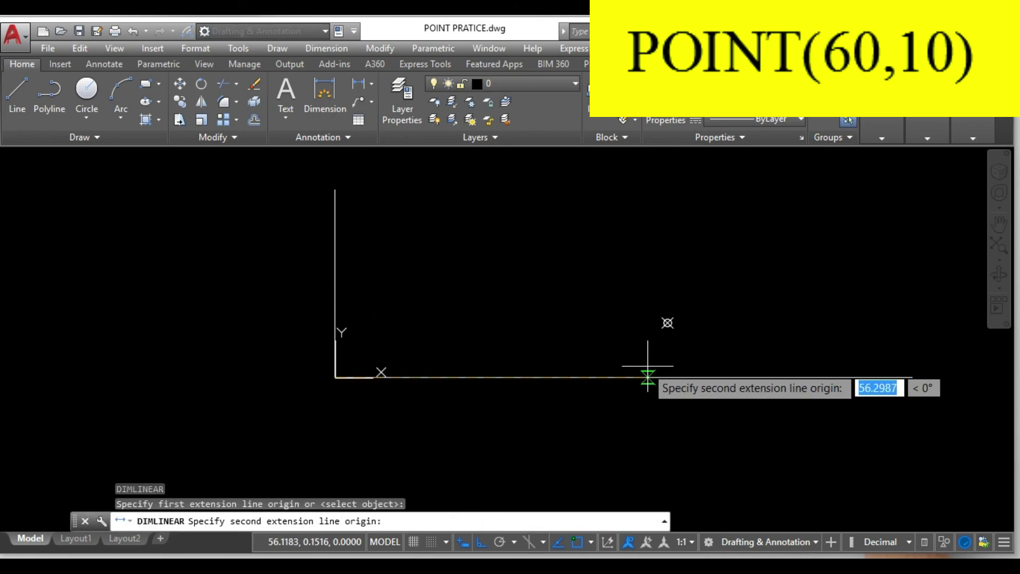
pyautogui.click(668, 323)
pyautogui.click(616, 409)
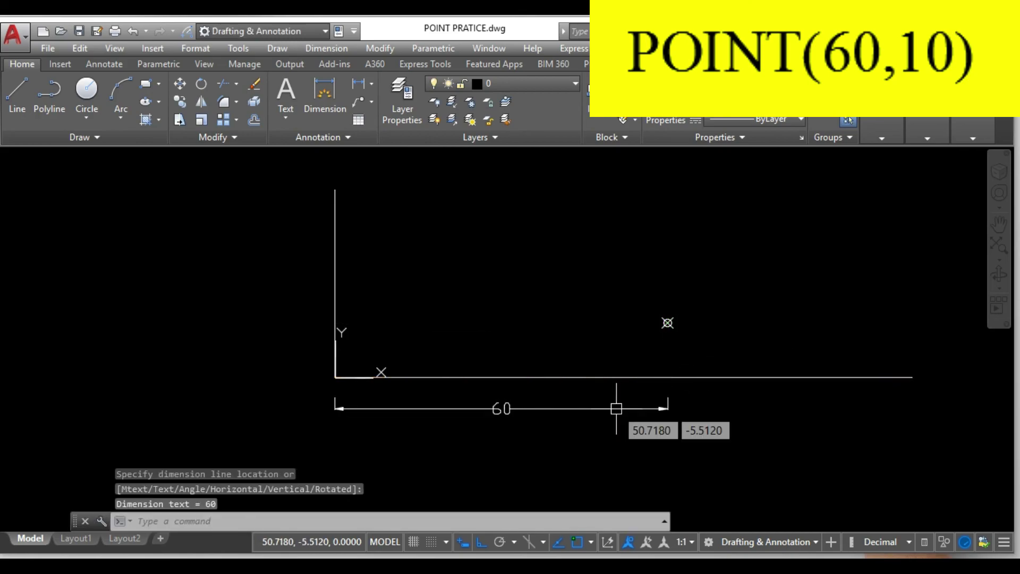
# Add a vertical linear dimension from the corner of the axis lines to the point, placed left of the vertical line
pyautogui.press('Return')
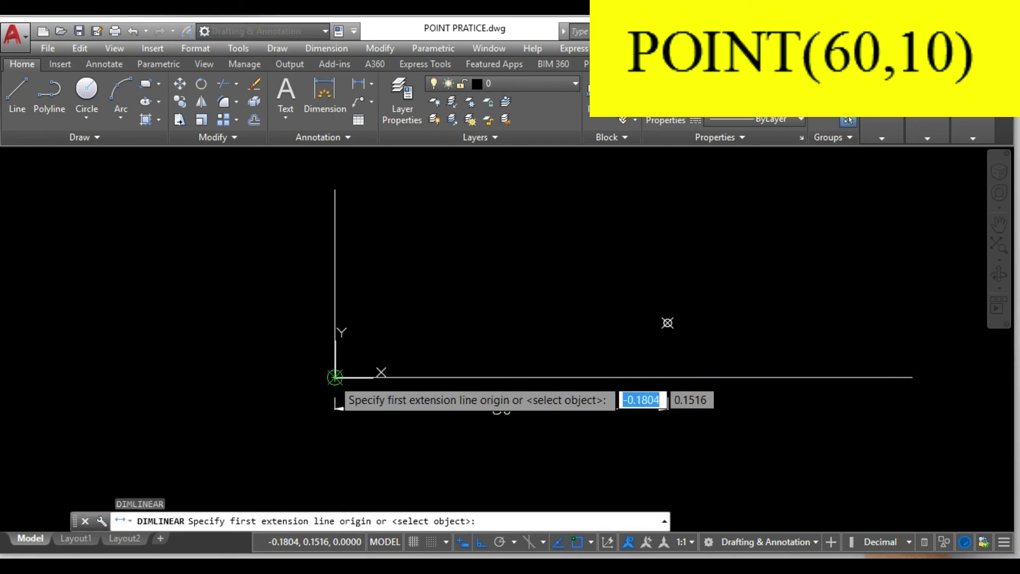
pyautogui.click(335, 378)
pyautogui.click(668, 322)
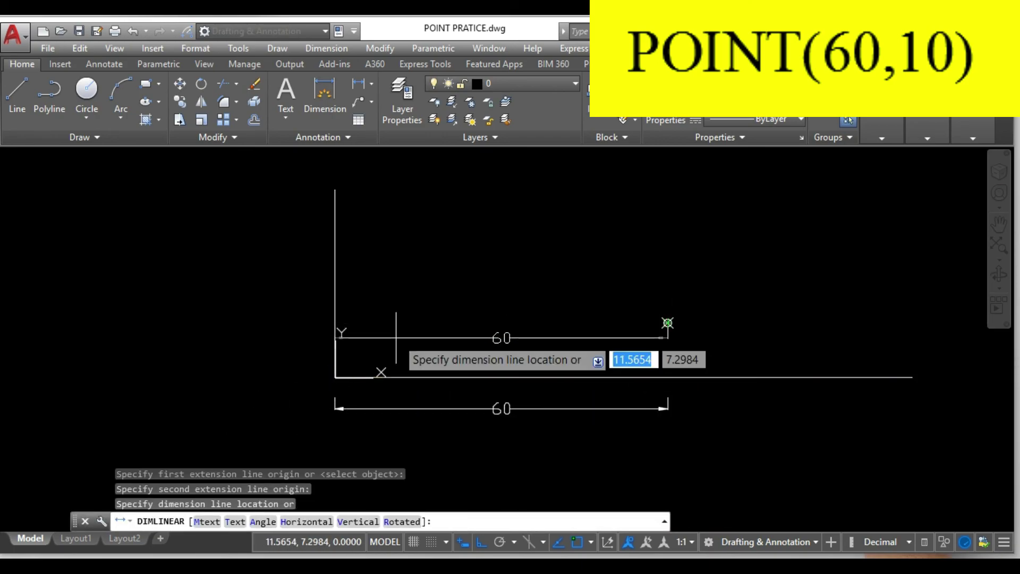
pyautogui.click(283, 363)
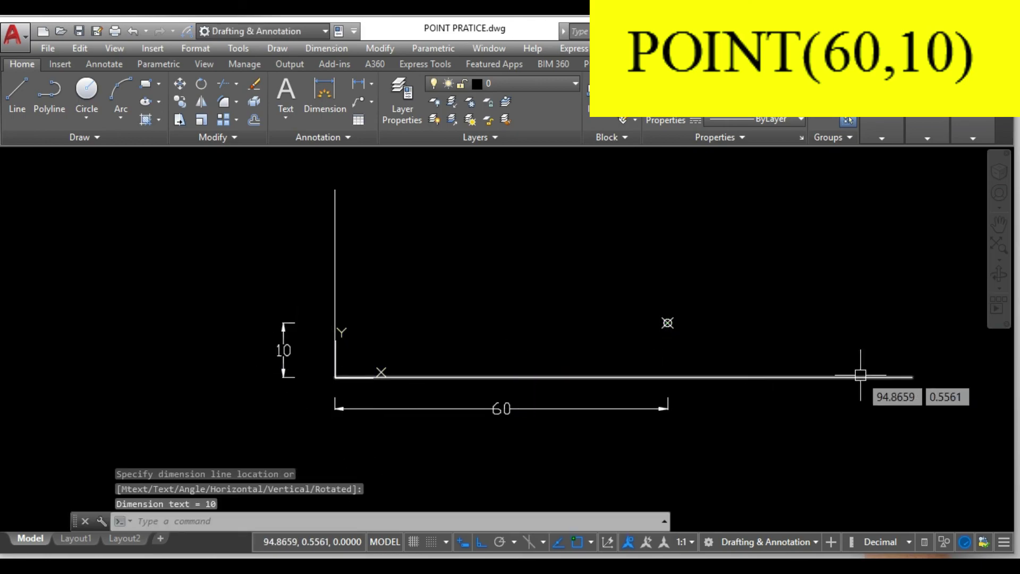
pyautogui.moveTo(860, 375)
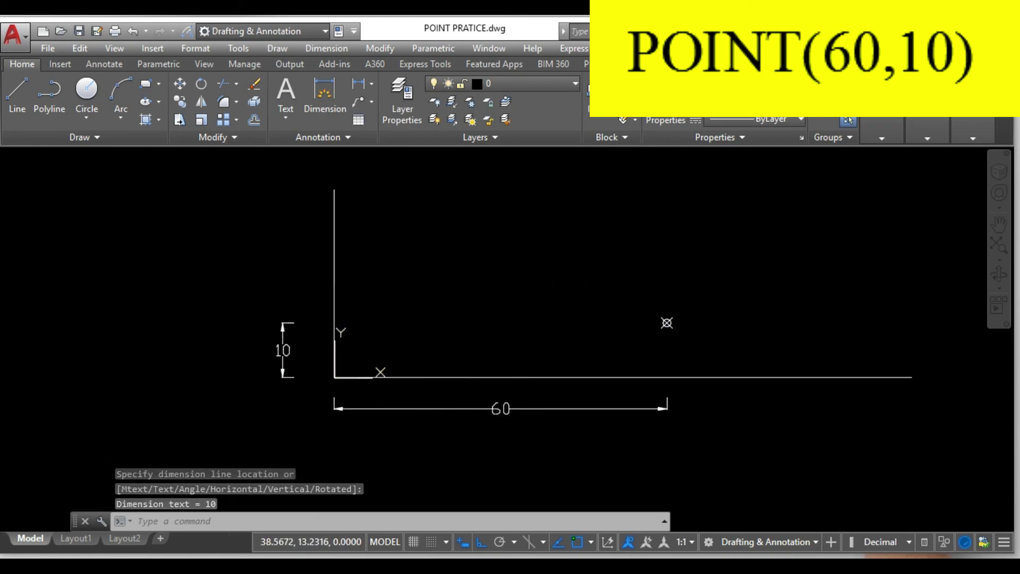
pyautogui.moveTo(565, 302); pyautogui.dragTo(494, 319, button='middle')
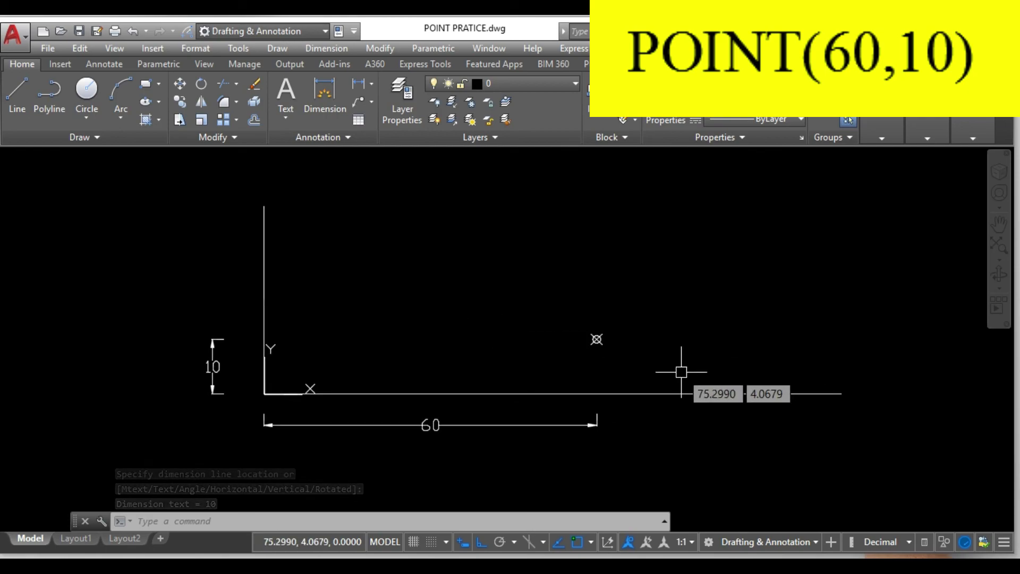